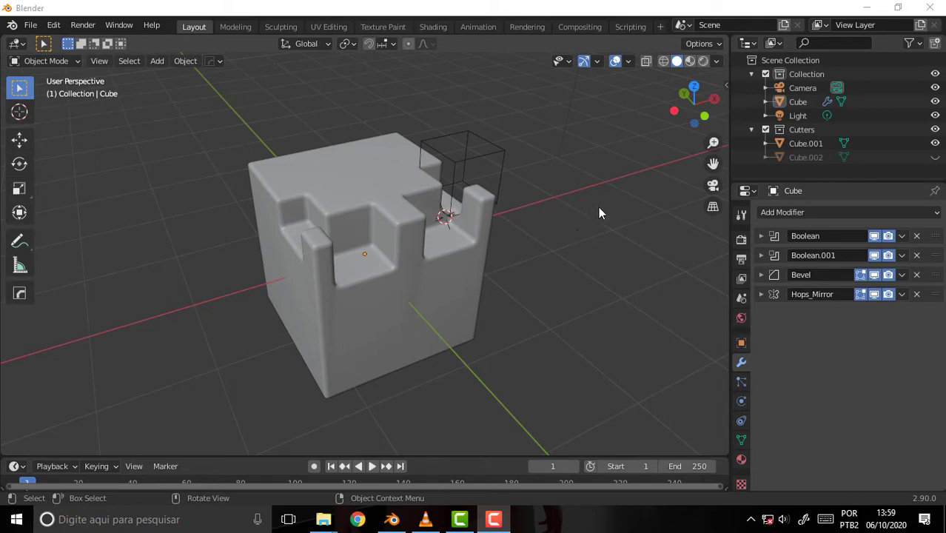
# - Select Cube.001 and unhide the second cutter Cube.002 from the outliner
pyautogui.scroll(2, 599, 208)
pyautogui.scroll(-1, 599, 207)
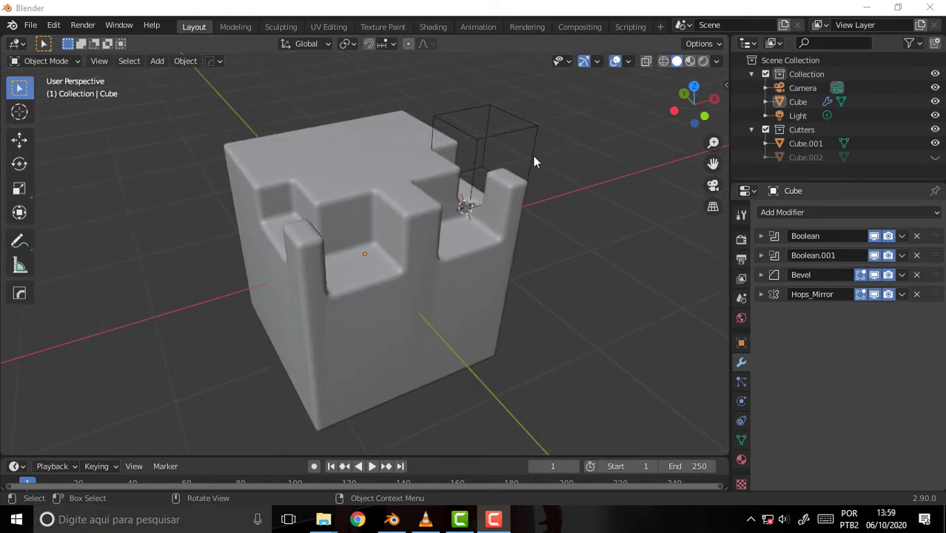
pyautogui.click(519, 135)
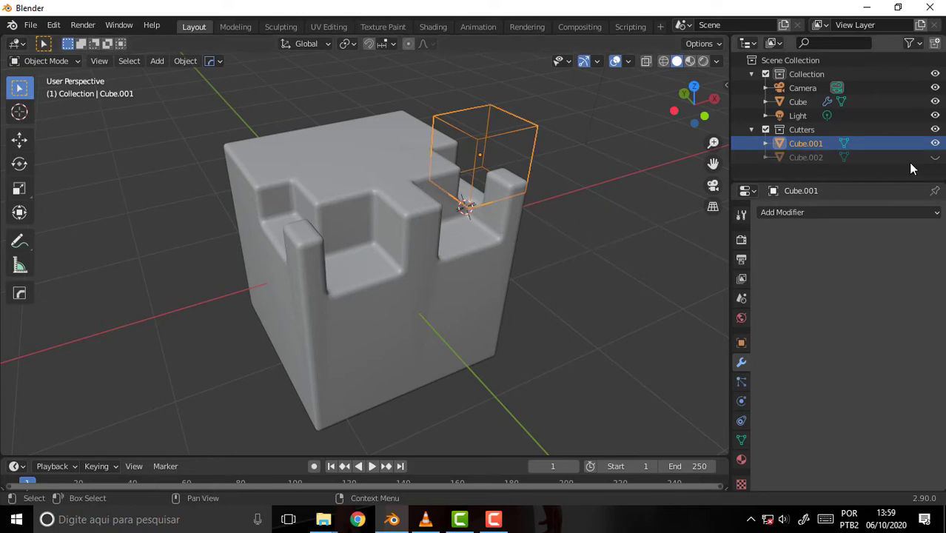
pyautogui.click(935, 157)
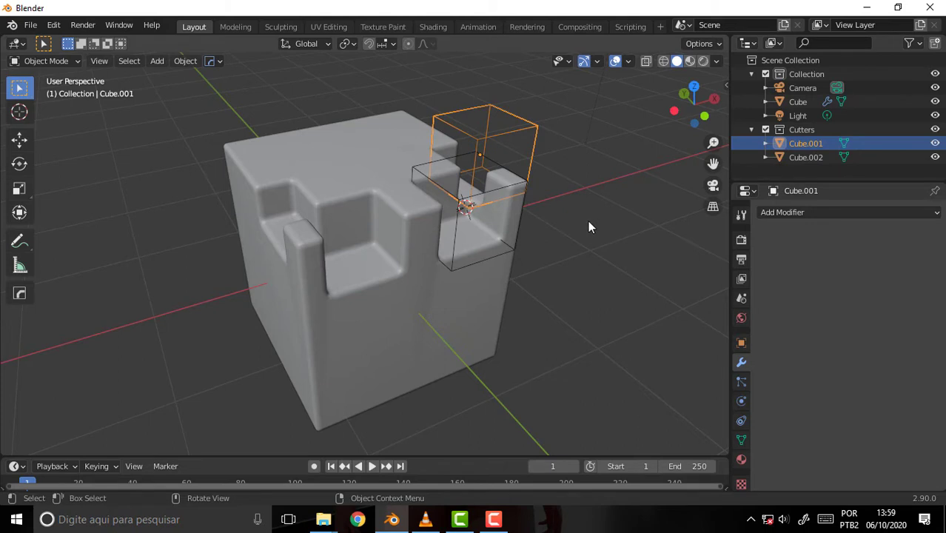
pyautogui.press('q')
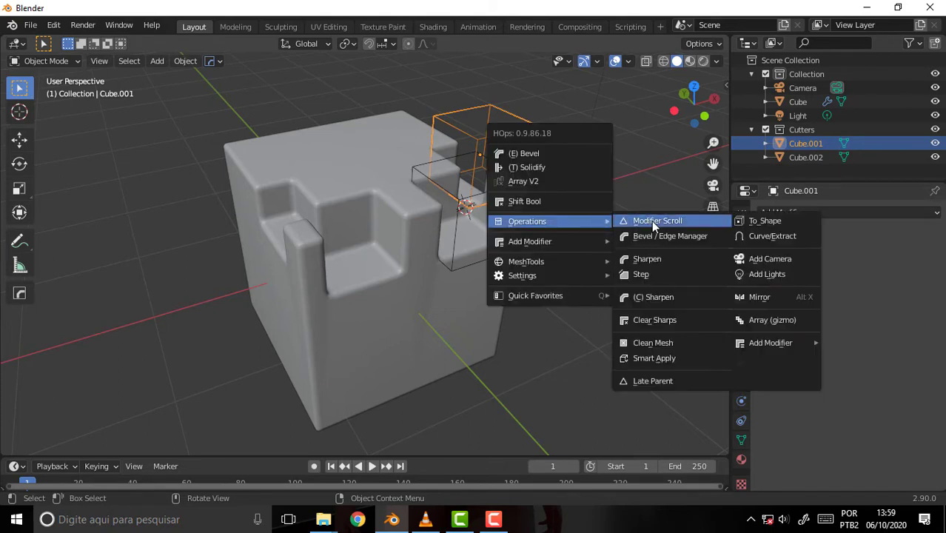
pyautogui.press('Escape')
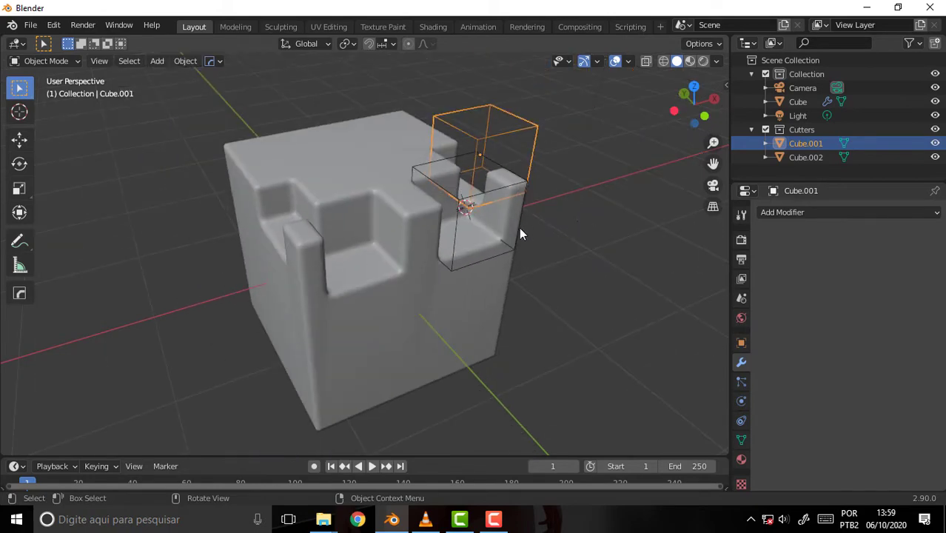
# - Select the main Cube and step through its modifiers with HardOps Modifier Scroll
pyautogui.click(473, 260)
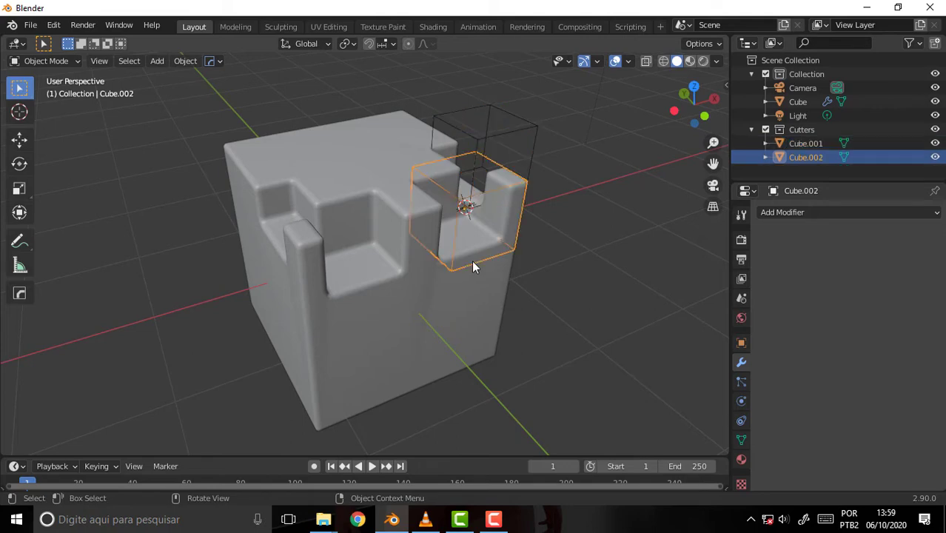
pyautogui.click(785, 213)
pyautogui.click(797, 102)
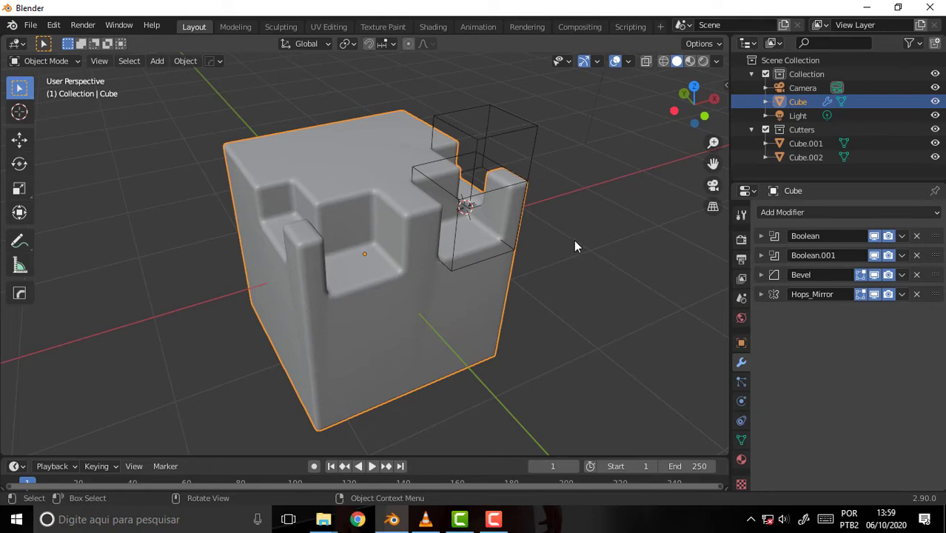
pyautogui.press('q')
pyautogui.click(609, 241)
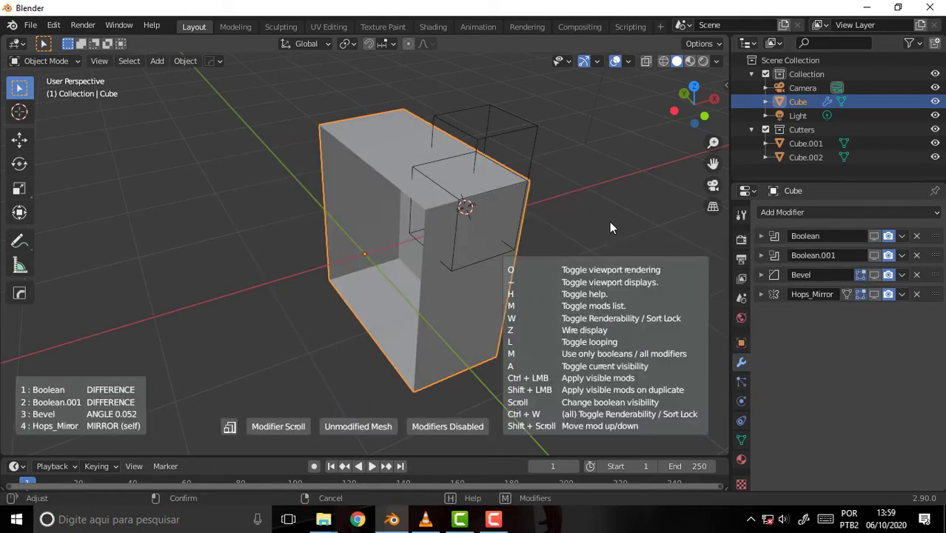
pyautogui.scroll(-1, 609, 221)
pyautogui.scroll(-1, 610, 220)
pyautogui.scroll(1, 609, 220)
pyautogui.scroll(1, 609, 221)
pyautogui.scroll(1, 609, 220)
pyautogui.scroll(1, 606, 218)
pyautogui.scroll(1, 601, 213)
pyautogui.scroll(-1, 601, 213)
pyautogui.scroll(-1, 601, 214)
pyautogui.scroll(1, 600, 213)
pyautogui.scroll(1, 593, 214)
pyautogui.scroll(-1, 545, 239)
pyautogui.scroll(-1, 544, 233)
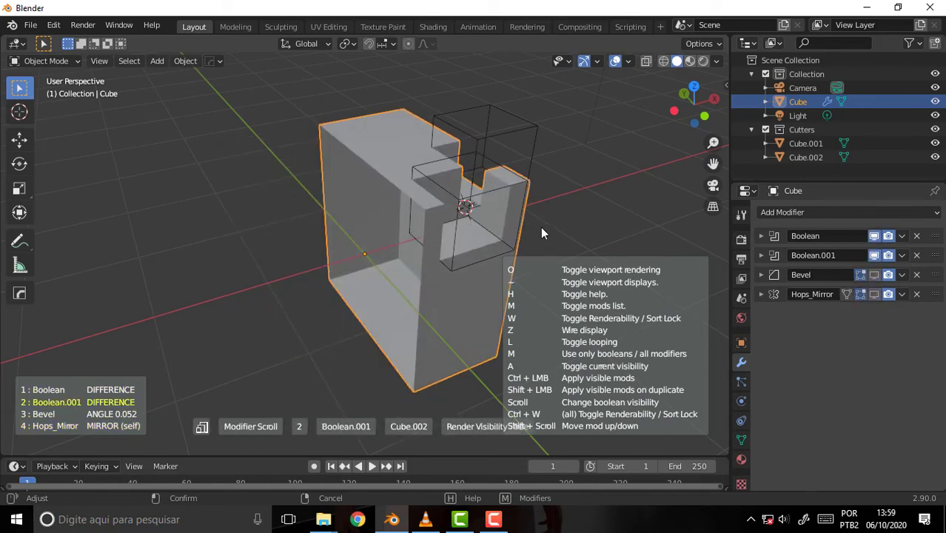
pyautogui.scroll(-1, 541, 228)
pyautogui.scroll(1, 540, 226)
pyautogui.scroll(1, 539, 224)
pyautogui.scroll(1, 538, 225)
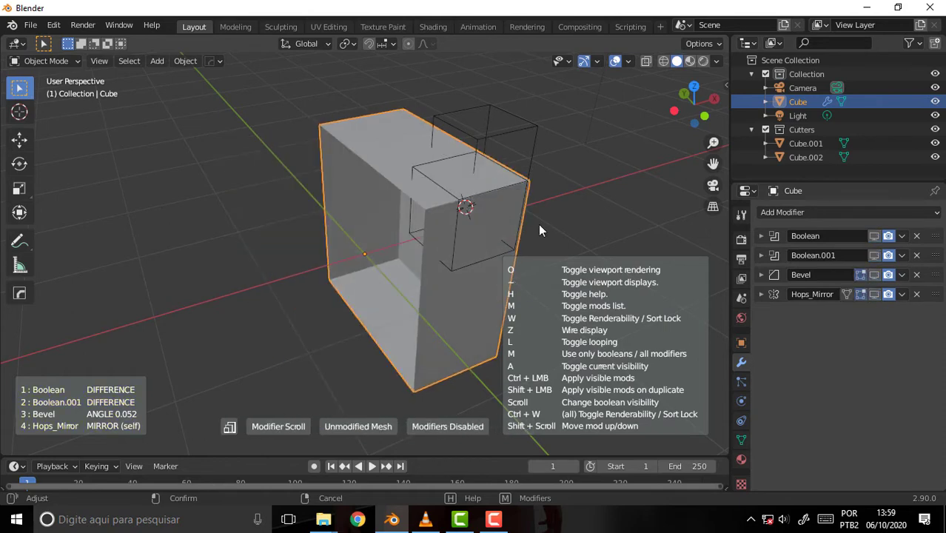
pyautogui.scroll(-2, 538, 224)
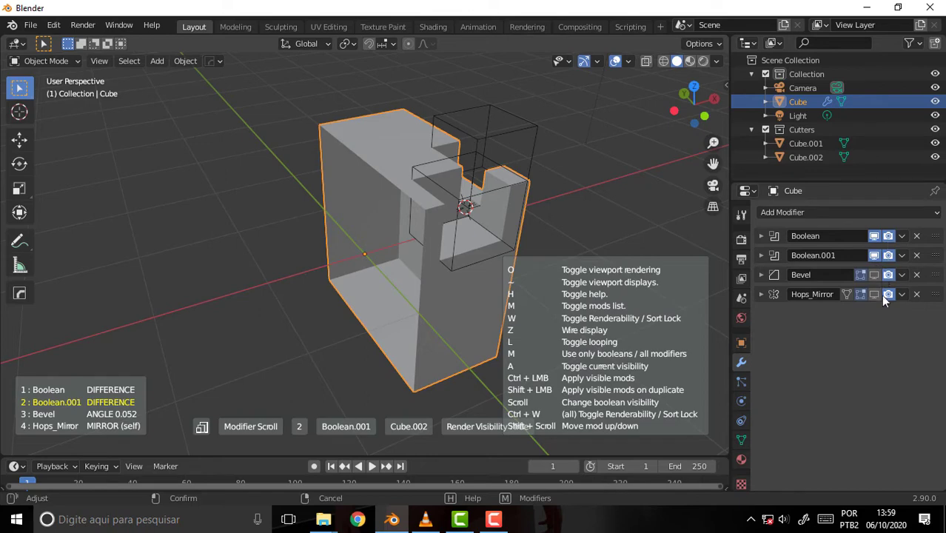
# - End the modifier preview and disable rendering for Boolean and Boolean.001
pyautogui.click(888, 241)
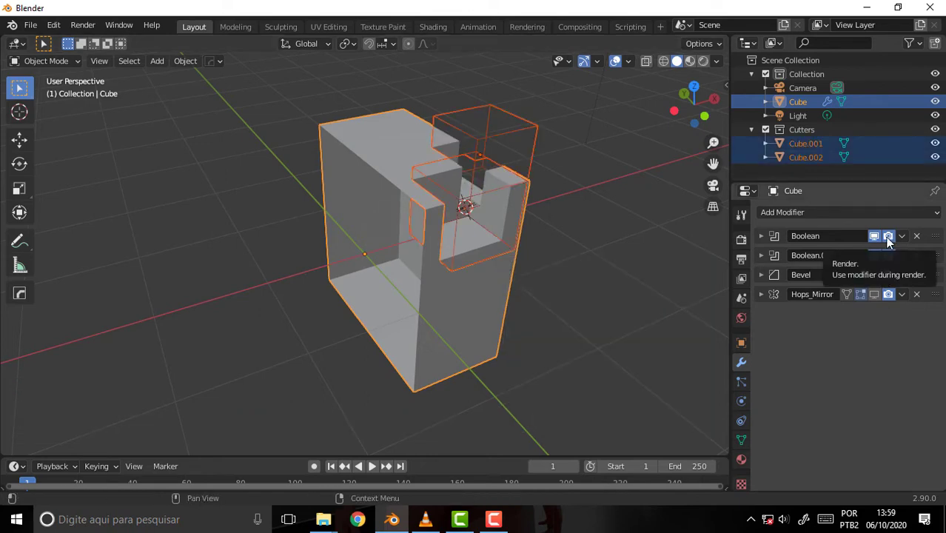
pyautogui.click(889, 236)
pyautogui.click(888, 255)
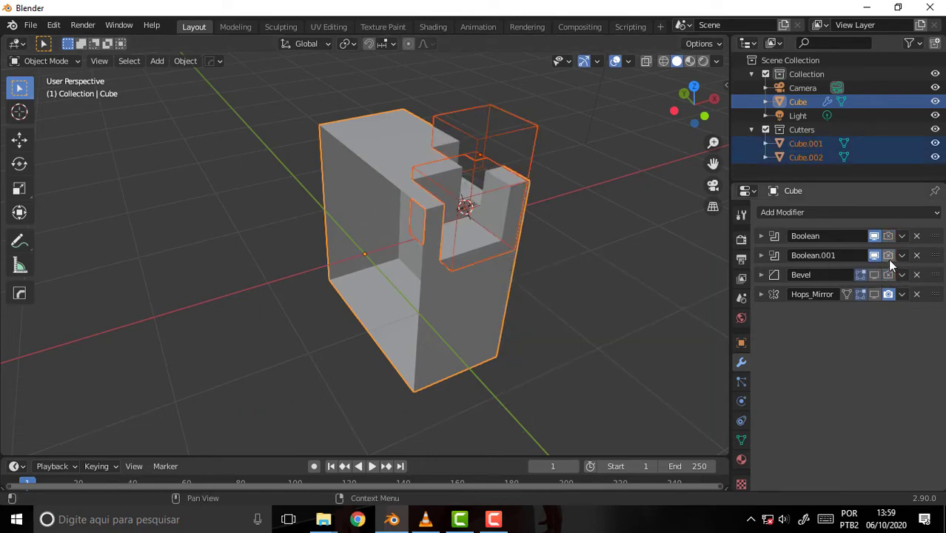
pyautogui.moveTo(576, 214); pyautogui.dragTo(576, 214, button='middle')
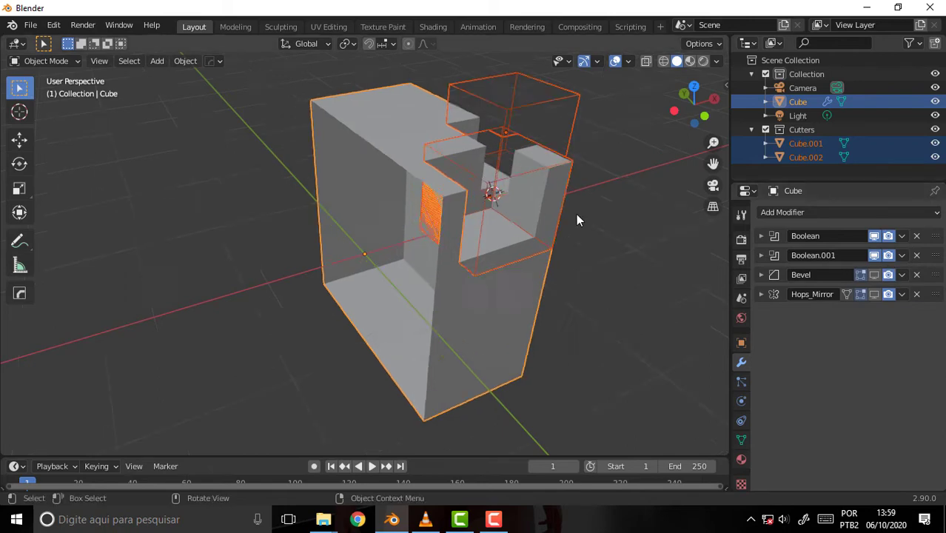
pyautogui.click(565, 225)
pyautogui.scroll(2, 565, 225)
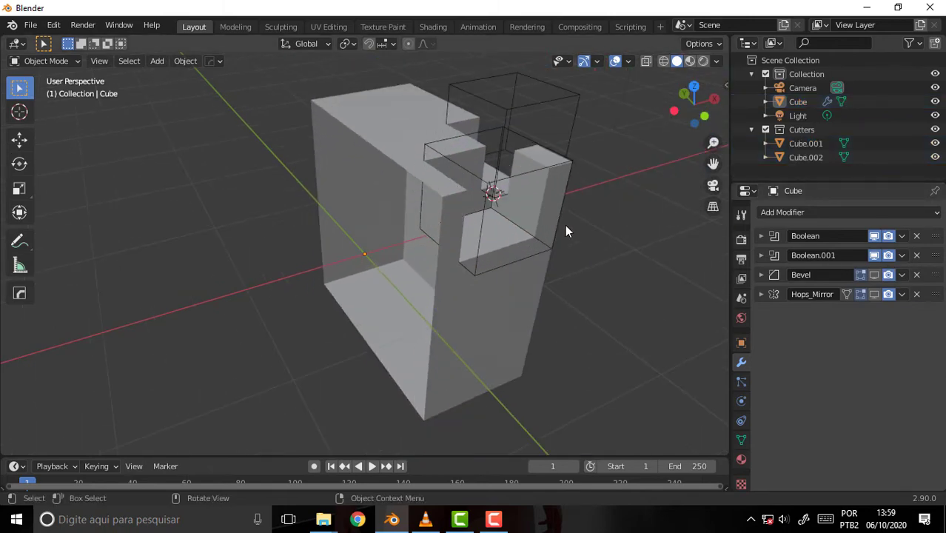
# - Start a new General scene, discarding the current one without saving
pyautogui.click(31, 25)
pyautogui.click(180, 41)
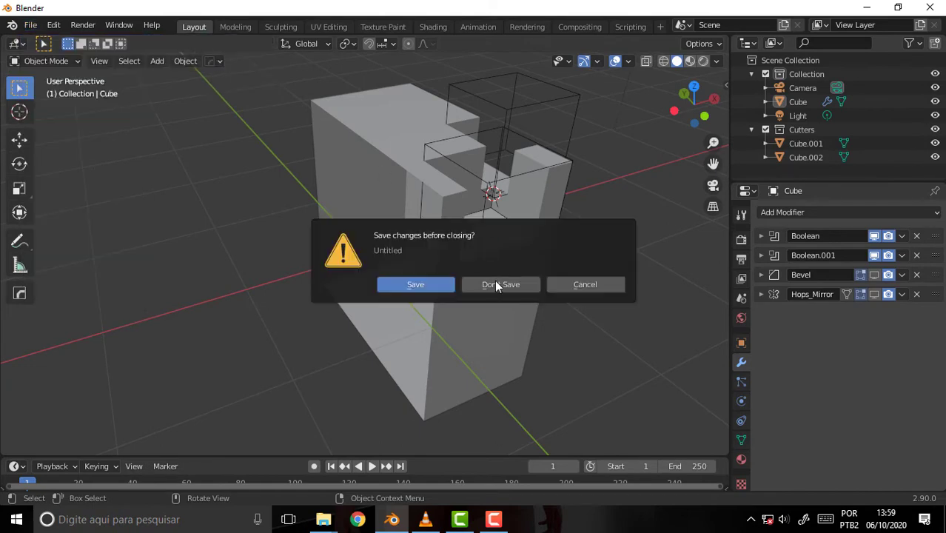
pyautogui.click(509, 281)
pyautogui.scroll(2, 546, 245)
pyautogui.scroll(3, 547, 241)
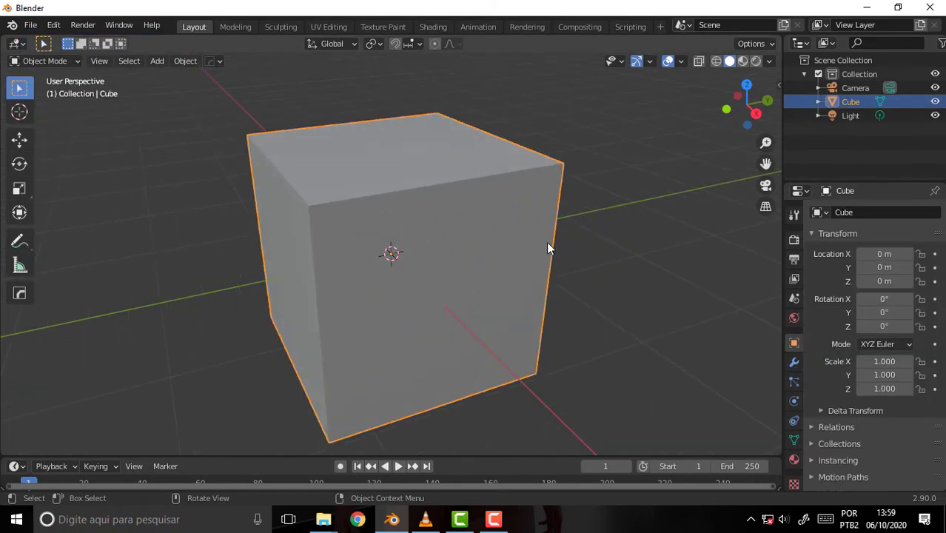
# - Give the default cube a HardOps 30° bevel that rounds all its edges
pyautogui.moveTo(547, 237); pyautogui.dragTo(607, 240, button='middle')
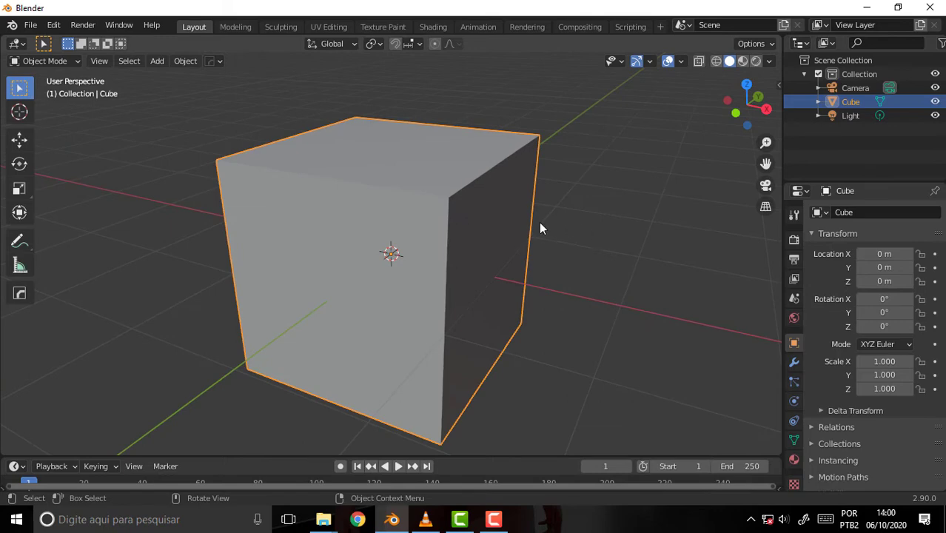
pyautogui.press('q')
pyautogui.click(518, 174)
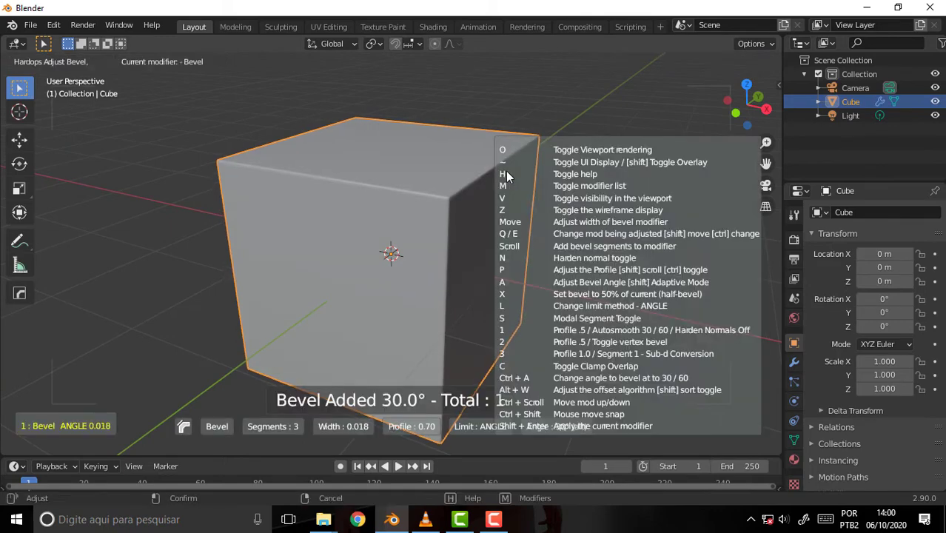
pyautogui.click(469, 185)
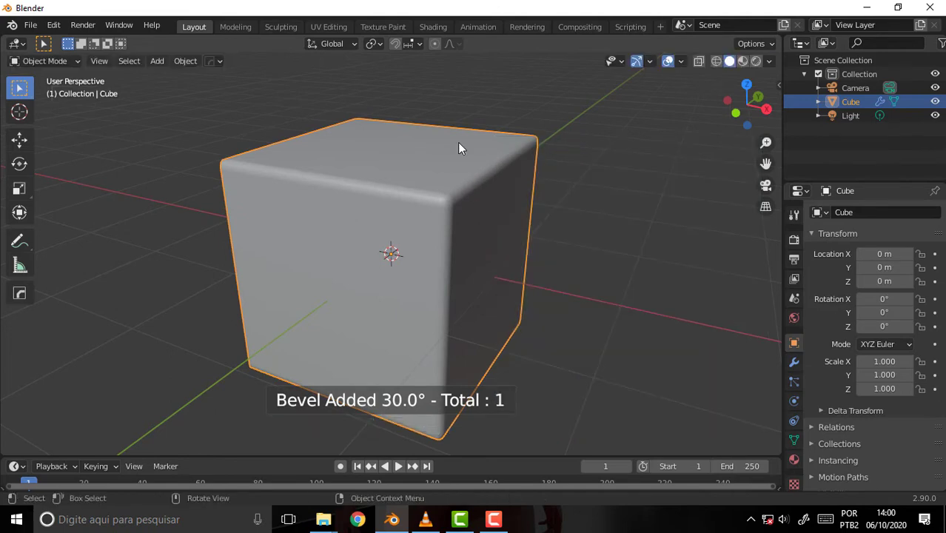
pyautogui.moveTo(766, 162)
pyautogui.mouseDown()
pyautogui.moveTo(799, 163)
pyautogui.moveTo(770, 162)
pyautogui.mouseUp()
pyautogui.press('q')
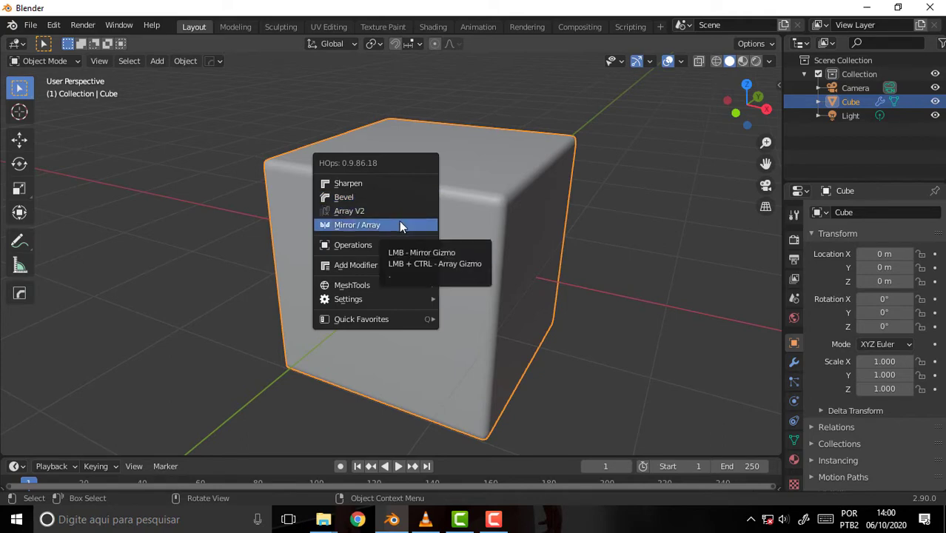
pyautogui.click(399, 221)
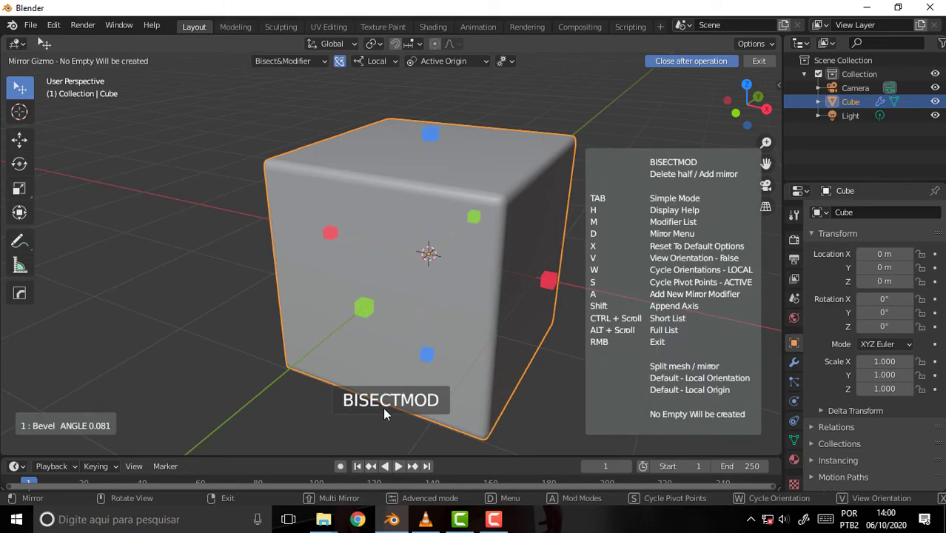
pyautogui.press('d')
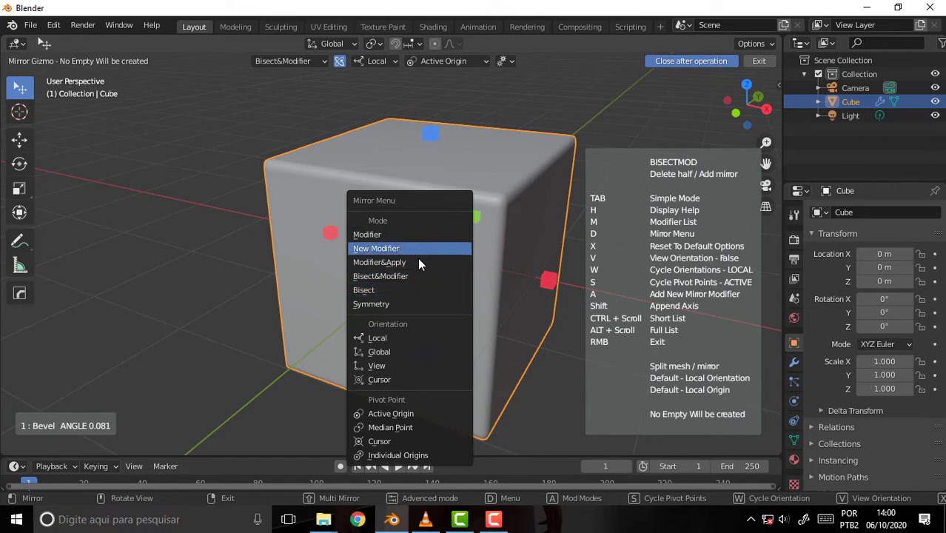
pyautogui.click(417, 276)
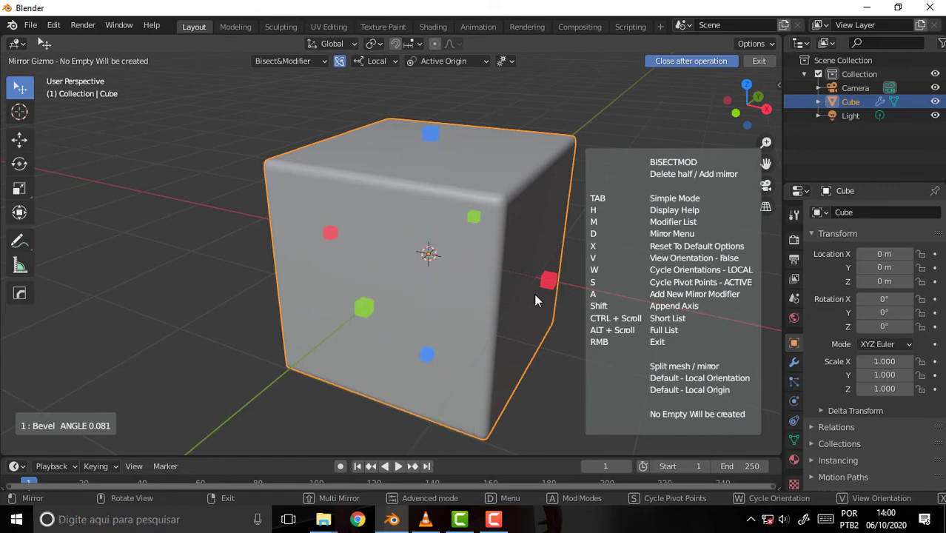
pyautogui.click(546, 283)
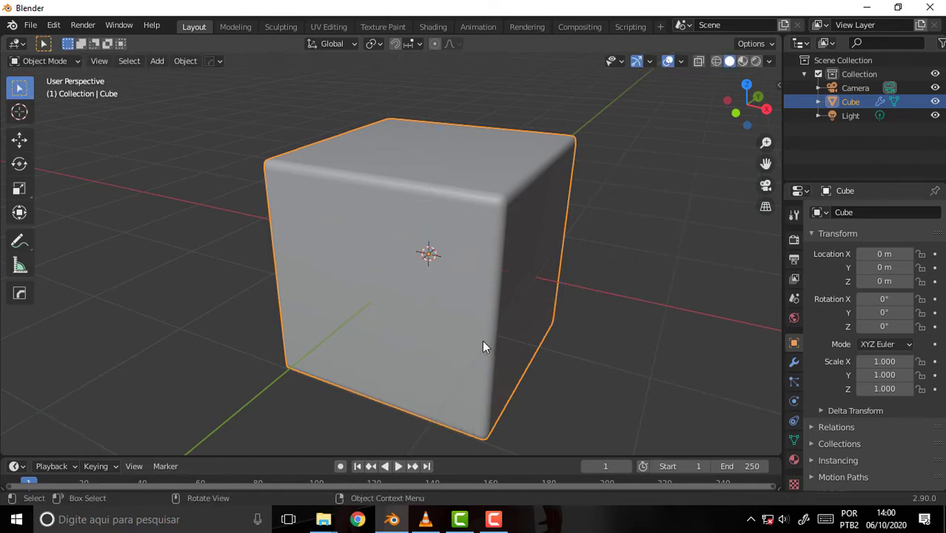
# - Place the 3D cursor on the beveled cube's top face
pyautogui.moveTo(380, 306); pyautogui.dragTo(359, 308, button='middle')
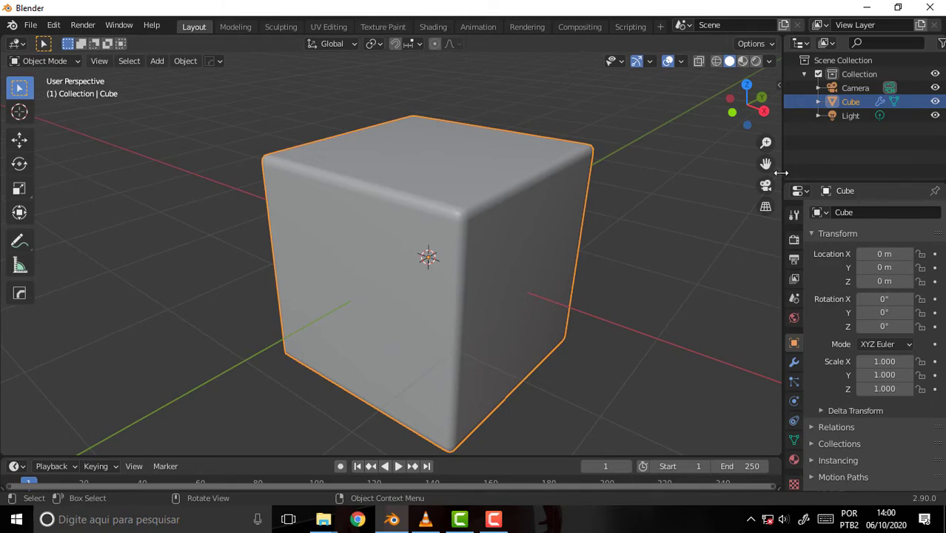
pyautogui.moveTo(781, 173); pyautogui.dragTo(759, 174)
pyautogui.moveTo(548, 200)
pyautogui.mouseDown(button='middle')
pyautogui.moveTo(469, 180)
pyautogui.moveTo(497, 185)
pyautogui.mouseUp(button='middle')
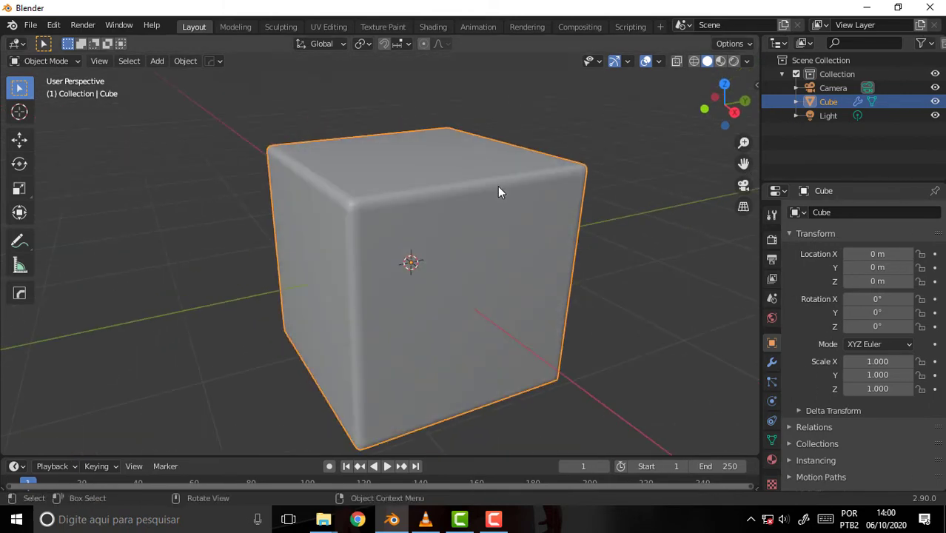
pyautogui.click(20, 111)
pyautogui.click(436, 185)
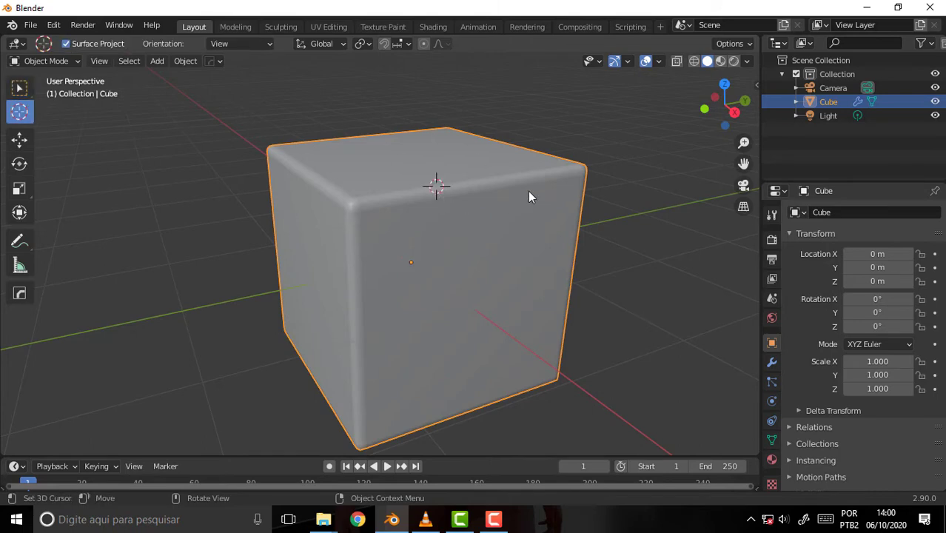
# - Add a cube at the 3D cursor and scale it down to 0.239
pyautogui.hotkey('shift', 'a')
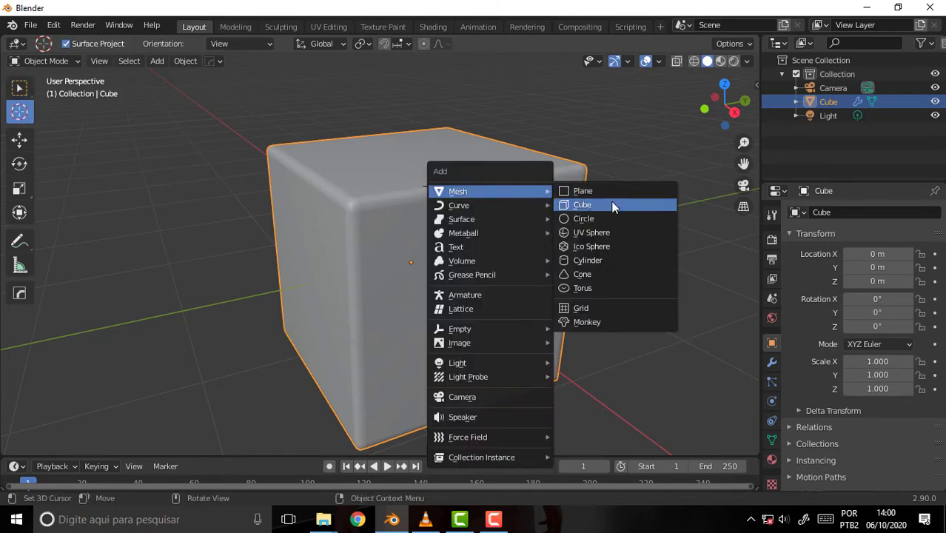
pyautogui.click(603, 203)
pyautogui.press('s')
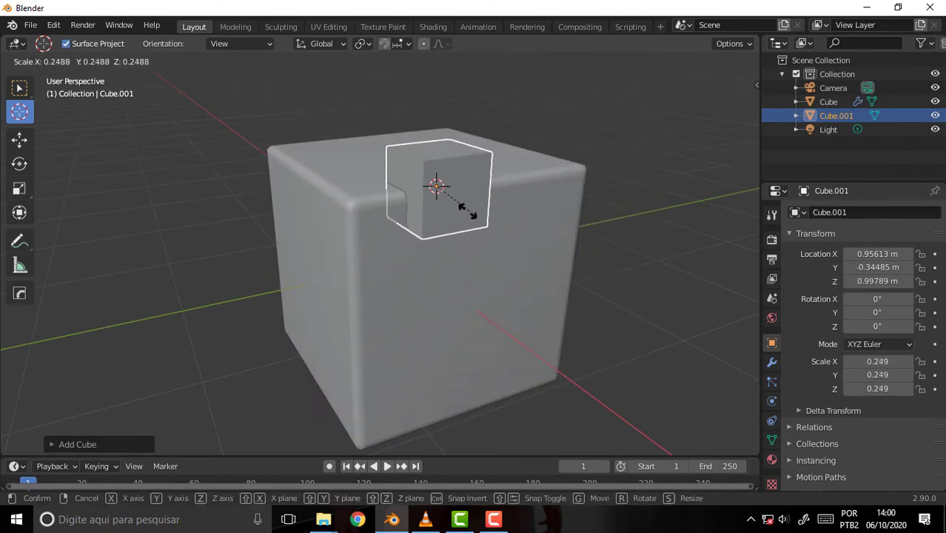
pyautogui.click(466, 214)
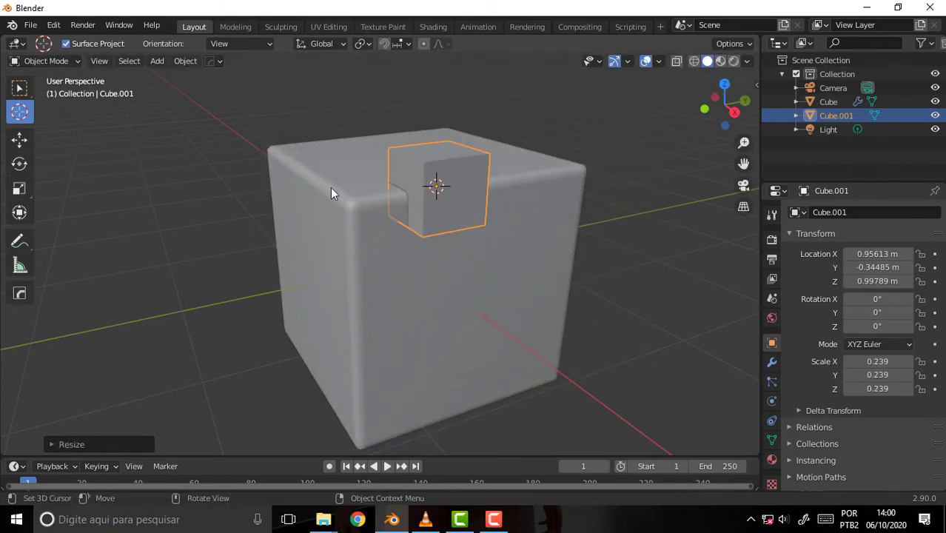
pyautogui.click(19, 88)
pyautogui.moveTo(394, 281); pyautogui.dragTo(510, 294, button='middle')
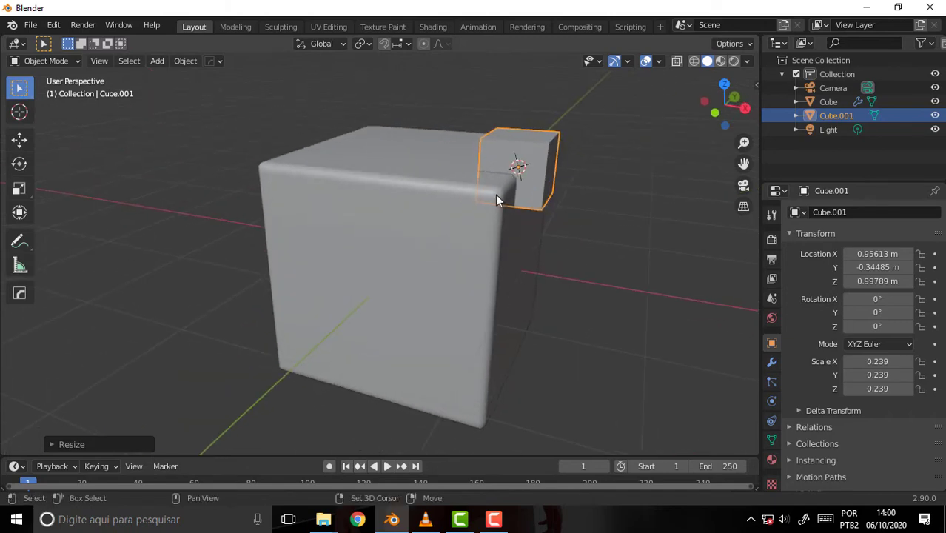
# - Subtract the small cube from the main cube with a HardOps Difference boolean
pyautogui.keyDown('shift'); pyautogui.click(495, 194); pyautogui.keyUp('shift')
pyautogui.press('q')
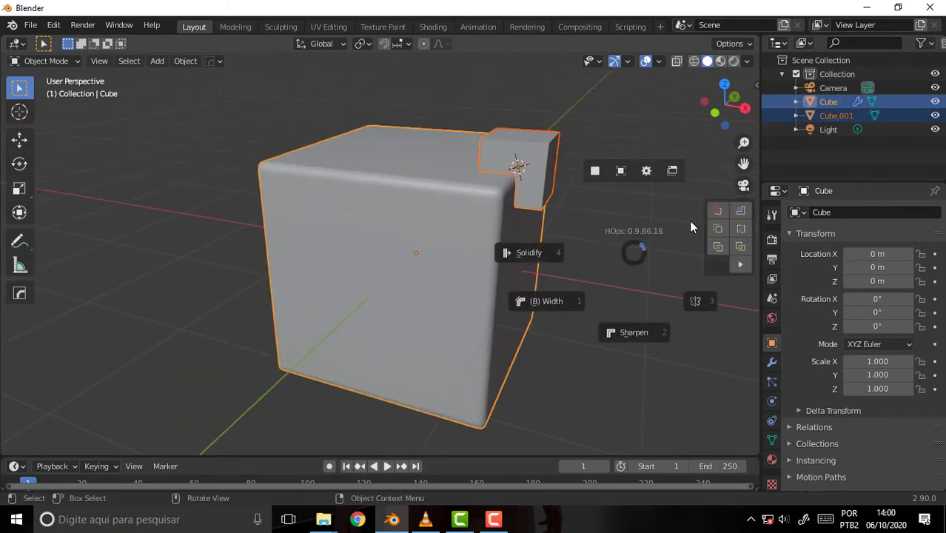
pyautogui.click(717, 212)
pyautogui.scroll(4, 675, 193)
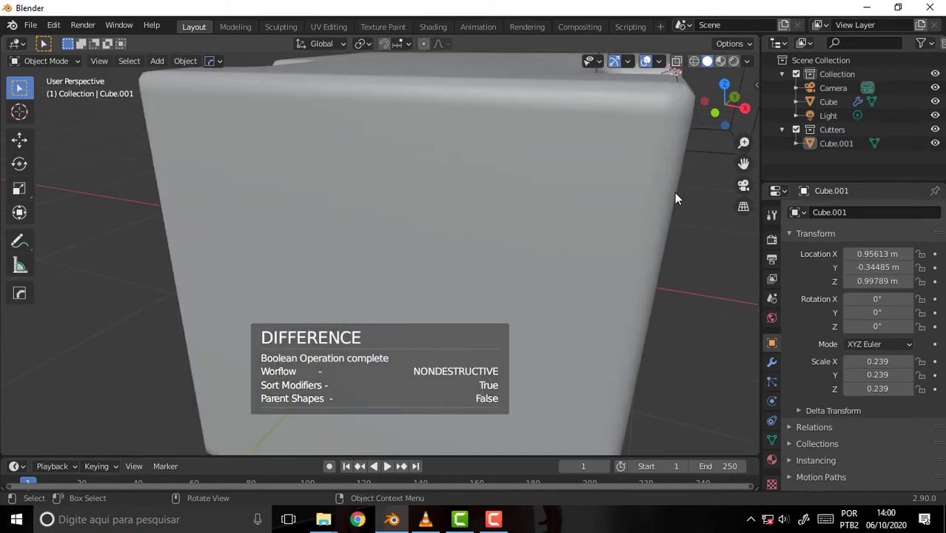
pyautogui.scroll(-2, 674, 192)
pyautogui.moveTo(669, 191); pyautogui.dragTo(571, 214, button='middle')
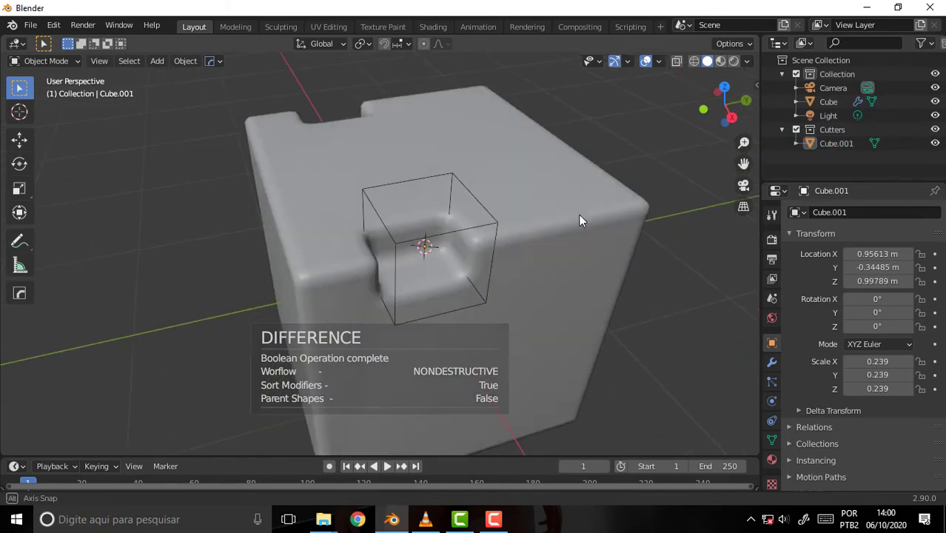
# - Scale the cutter to 0.322 and move it along the top edge to Y −0.086299 m
pyautogui.click(506, 228)
pyautogui.press('s')
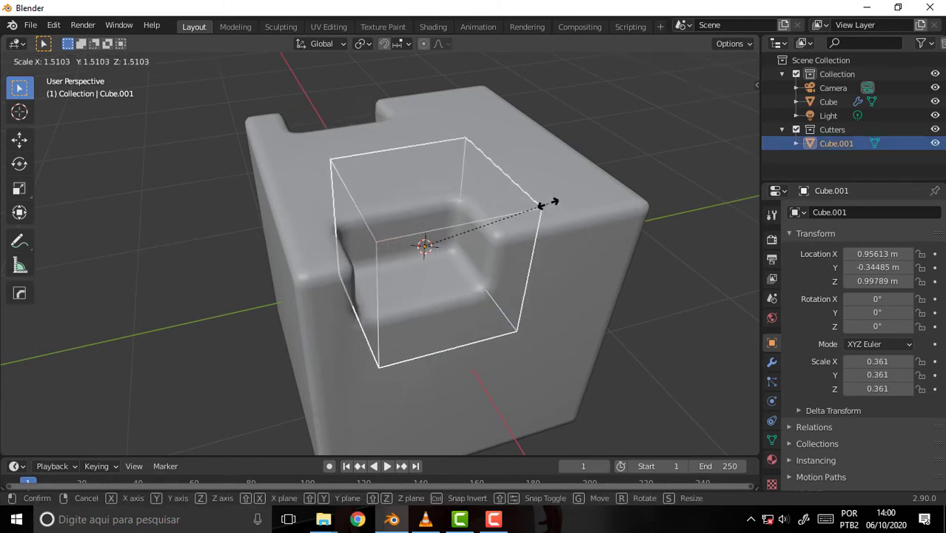
pyautogui.click(536, 221)
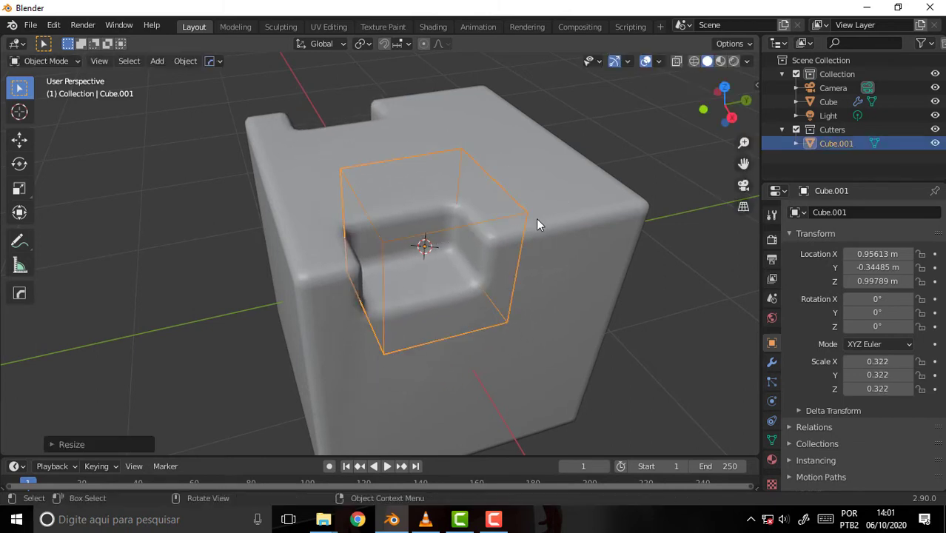
pyautogui.press('g')
pyautogui.click(582, 205)
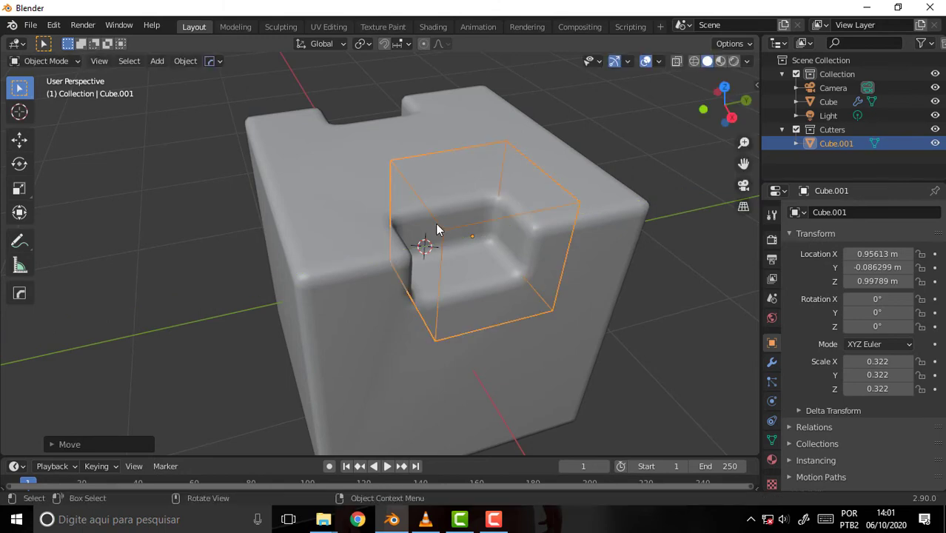
pyautogui.moveTo(437, 229)
pyautogui.mouseDown(button='middle')
pyautogui.moveTo(631, 208)
pyautogui.moveTo(736, 228)
pyautogui.moveTo(672, 234)
pyautogui.moveTo(560, 191)
pyautogui.mouseUp(button='middle')
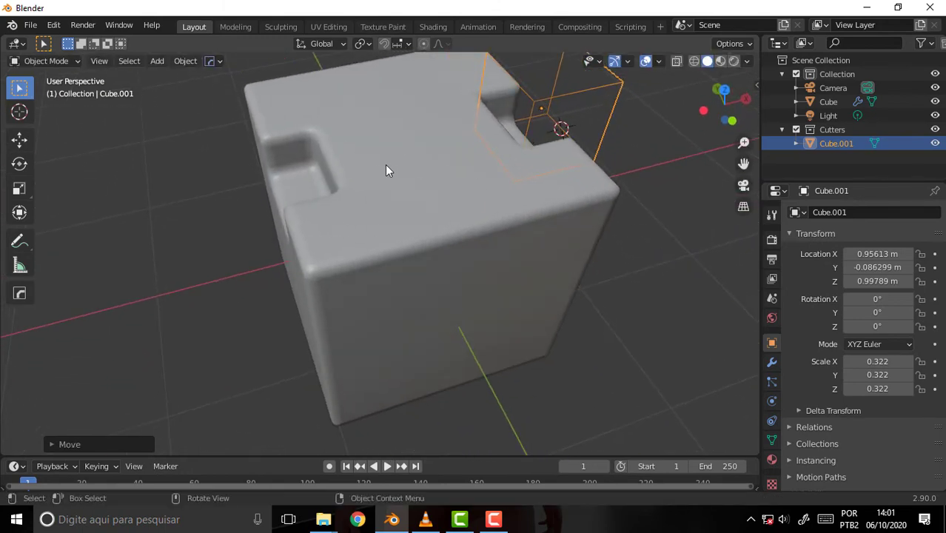
pyautogui.scroll(-1, 385, 165)
# - Duplicate the cutter to the cube's front corner and subtract it with HardOps Difference
pyautogui.moveTo(522, 176)
pyautogui.mouseDown(button='middle')
pyautogui.moveTo(474, 239)
pyautogui.moveTo(400, 167)
pyautogui.moveTo(510, 203)
pyautogui.mouseUp(button='middle')
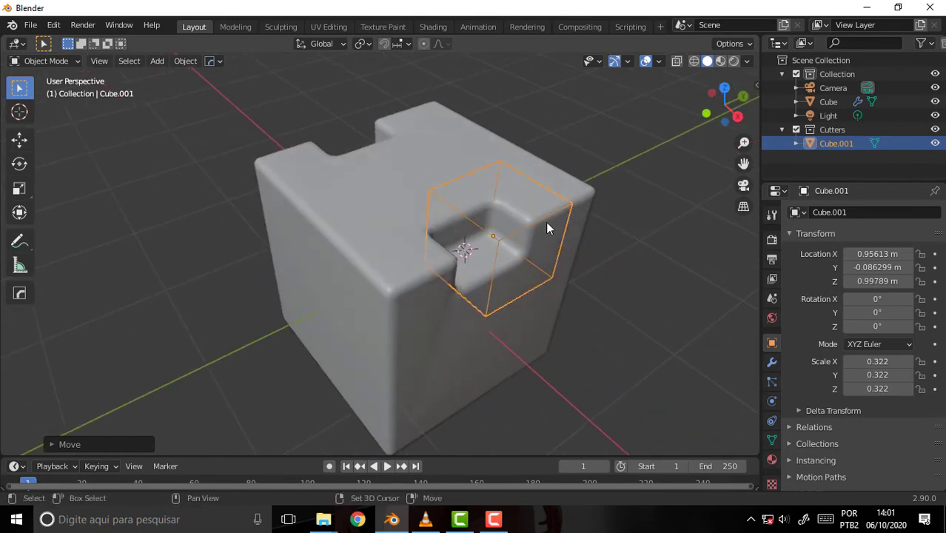
pyautogui.hotkey('shift', 'd')
pyautogui.click(391, 228)
pyautogui.moveTo(390, 228)
pyautogui.mouseDown(button='middle')
pyautogui.moveTo(562, 230)
pyautogui.moveTo(553, 248)
pyautogui.moveTo(583, 301)
pyautogui.moveTo(544, 231)
pyautogui.mouseUp(button='middle')
pyautogui.scroll(-2, 544, 235)
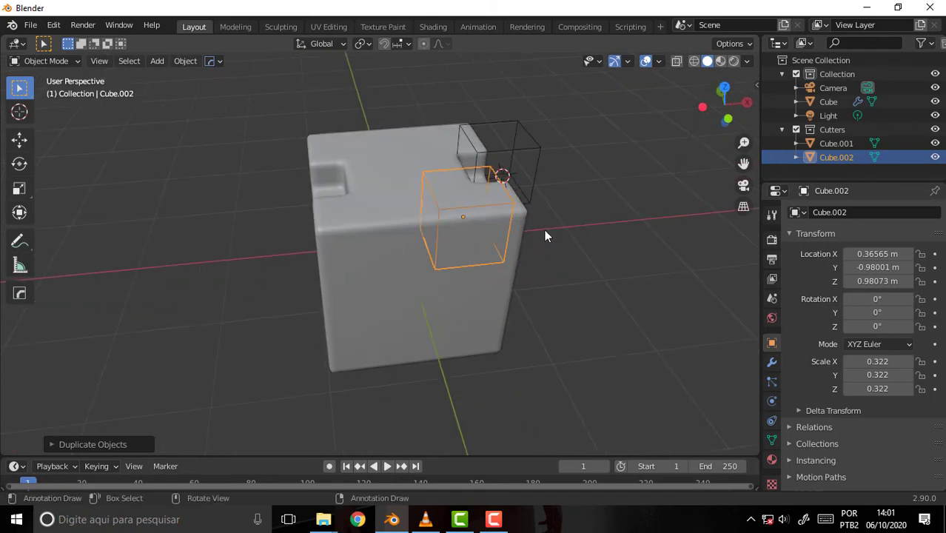
pyautogui.keyDown('shift'); pyautogui.click(472, 318); pyautogui.keyUp('shift')
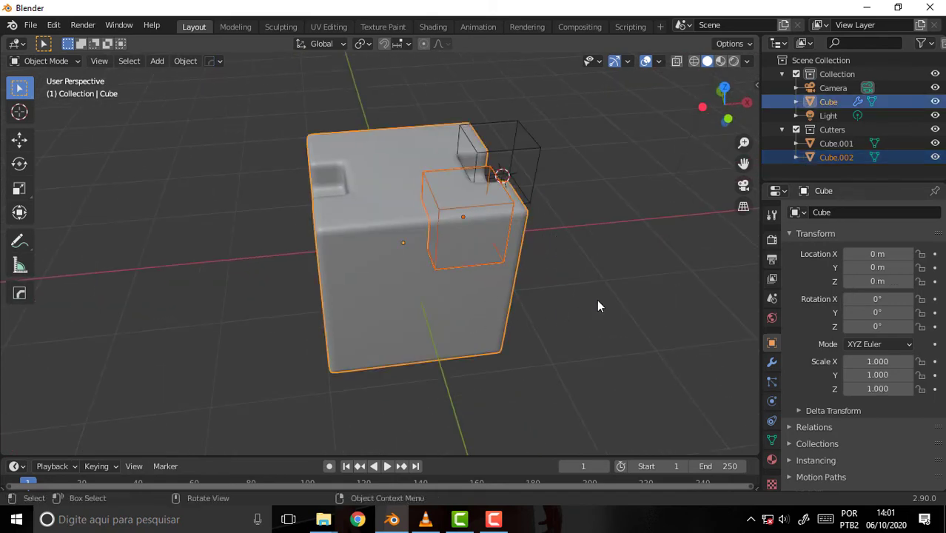
pyautogui.press('q')
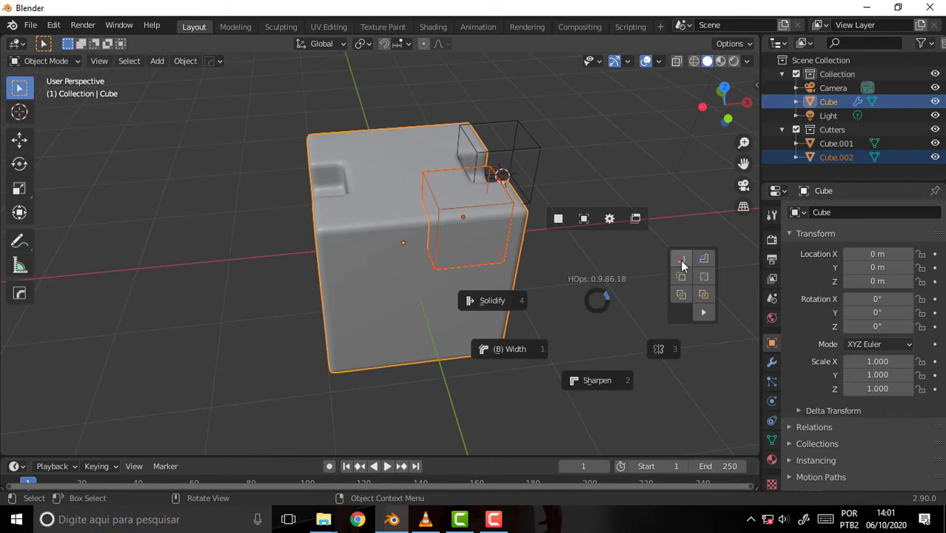
pyautogui.click(680, 260)
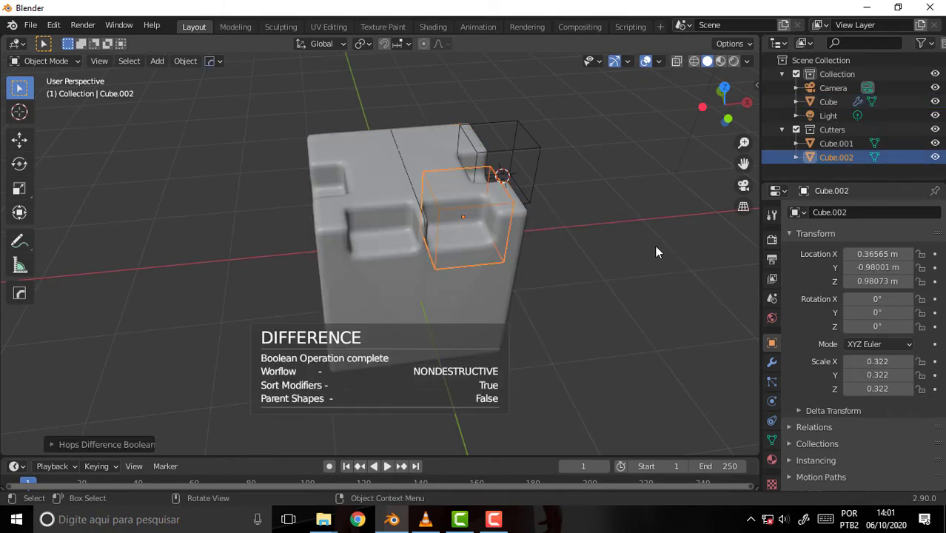
# - Nudge the second cutter Cube.002 along X to 0.44277 m
pyautogui.press('g')
pyautogui.click(568, 233)
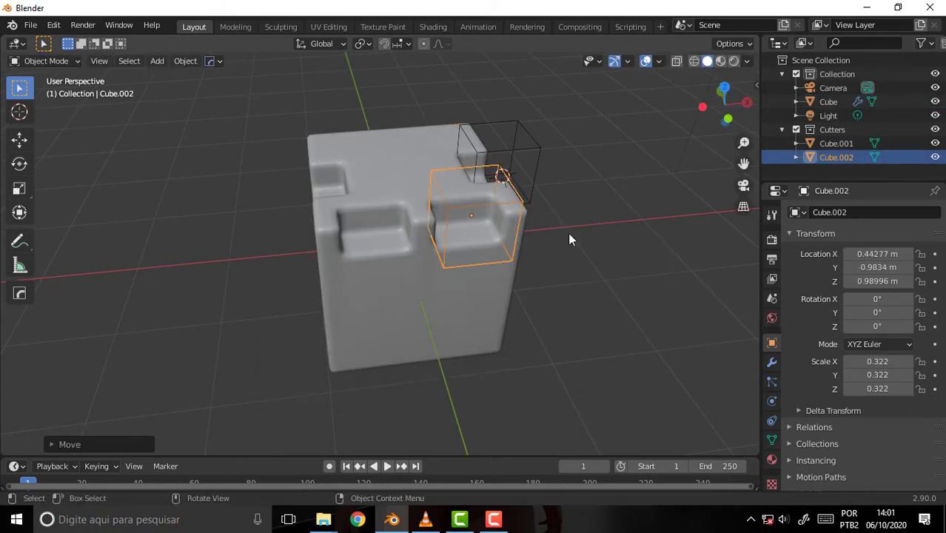
pyautogui.moveTo(569, 239)
pyautogui.mouseDown(button='middle')
pyautogui.moveTo(602, 204)
pyautogui.moveTo(570, 192)
pyautogui.mouseUp(button='middle')
pyautogui.scroll(4, 569, 192)
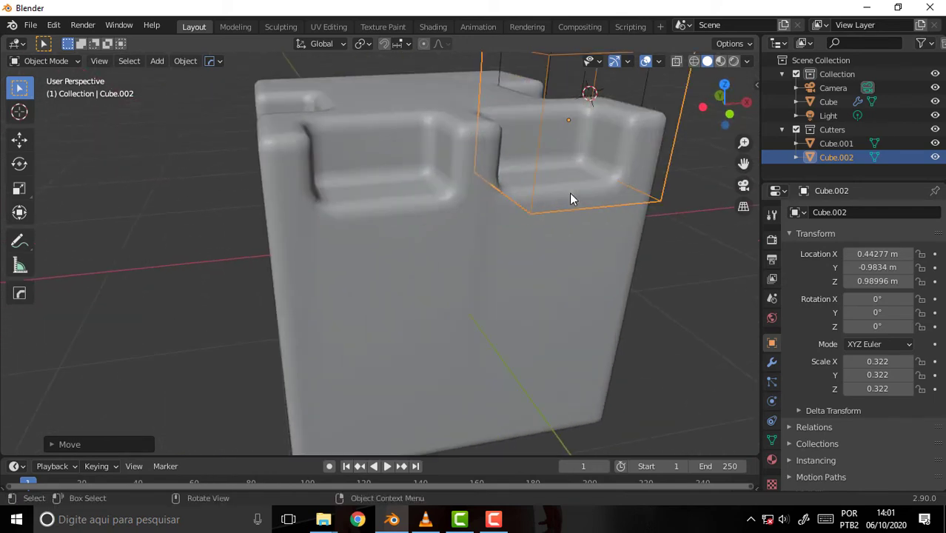
pyautogui.scroll(-3, 570, 192)
# - Show the main Cube's modifiers and collapse the Bevel and HardOps mirror panels
pyautogui.click(771, 362)
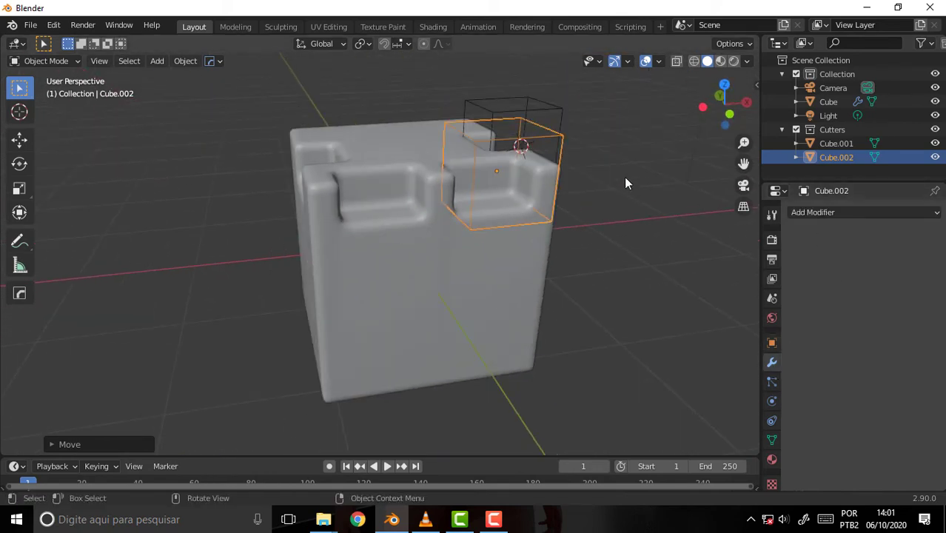
pyautogui.click(491, 277)
pyautogui.click(791, 275)
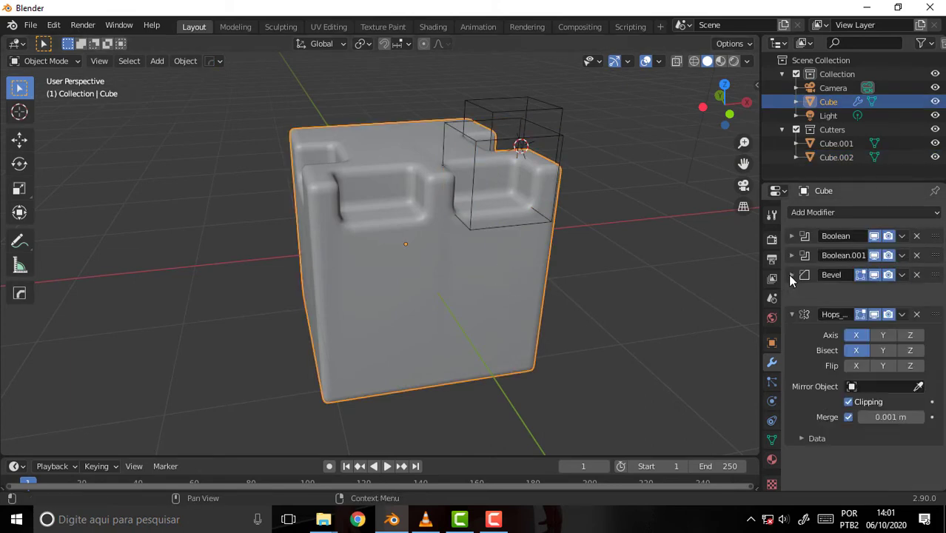
pyautogui.click(792, 294)
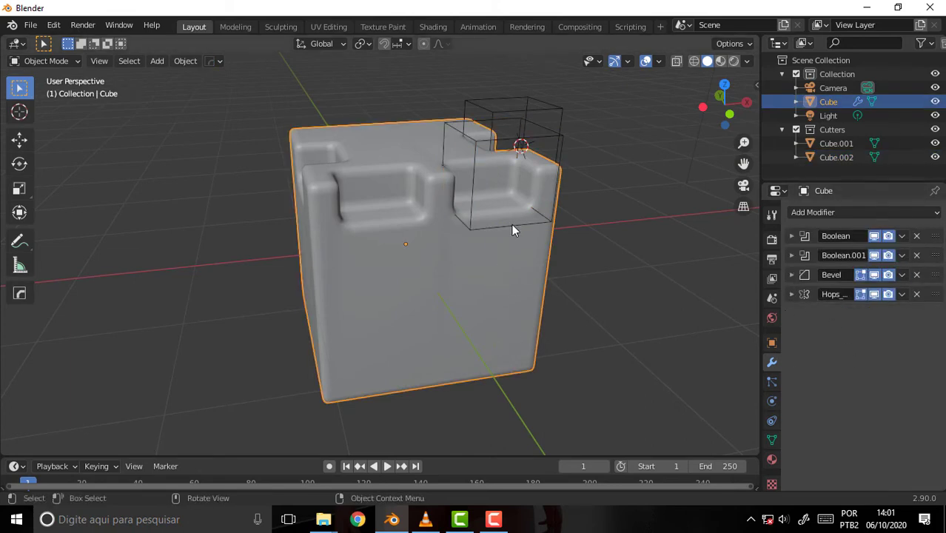
pyautogui.moveTo(743, 163); pyautogui.dragTo(743, 163)
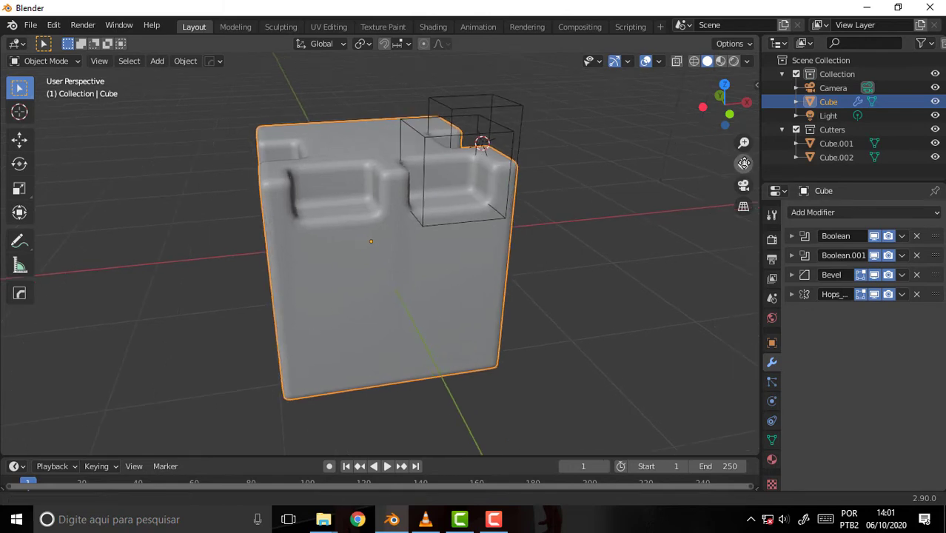
pyautogui.moveTo(477, 219); pyautogui.dragTo(482, 278, button='middle')
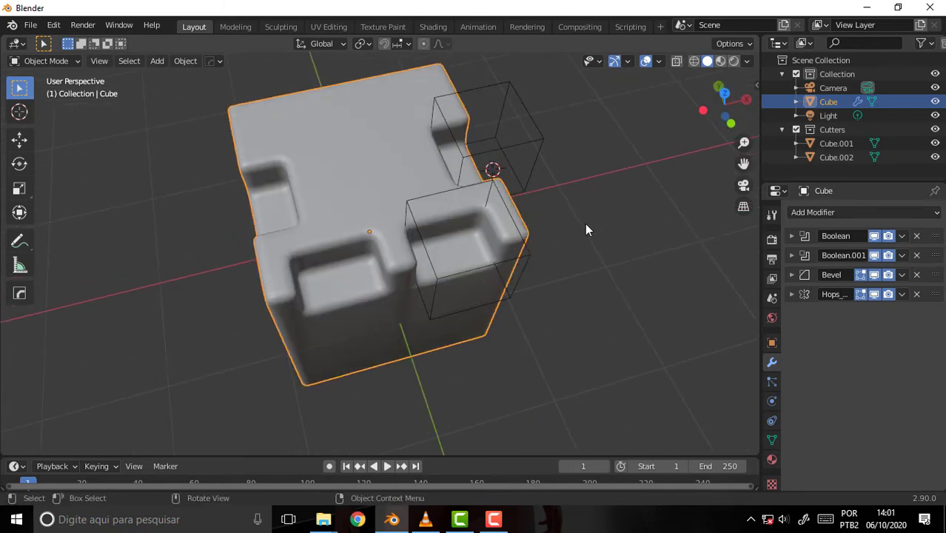
pyautogui.moveTo(584, 229); pyautogui.dragTo(579, 183, button='middle')
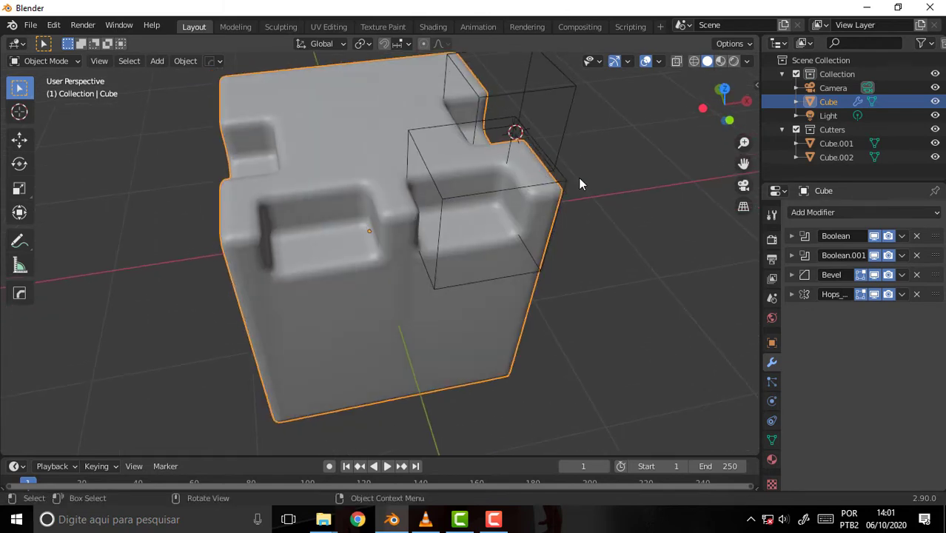
pyautogui.press('q')
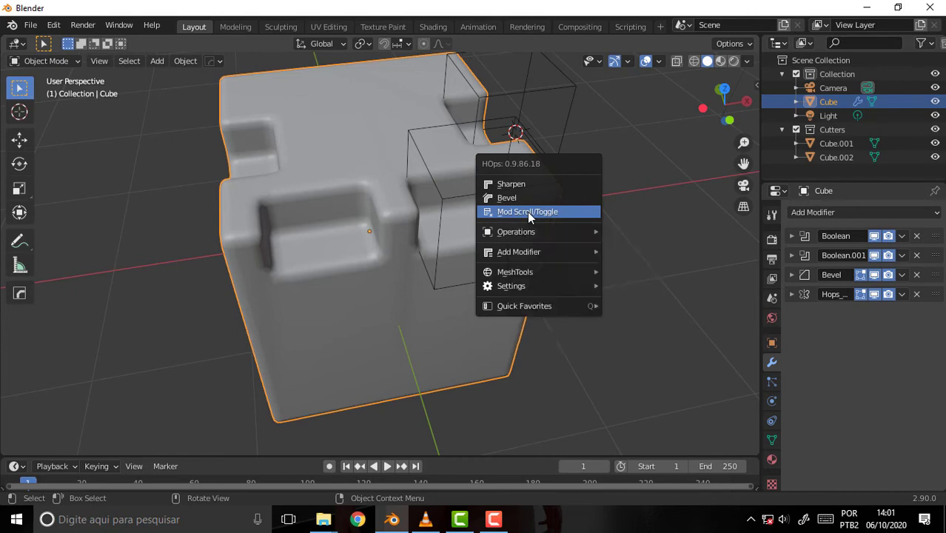
pyautogui.click(527, 212)
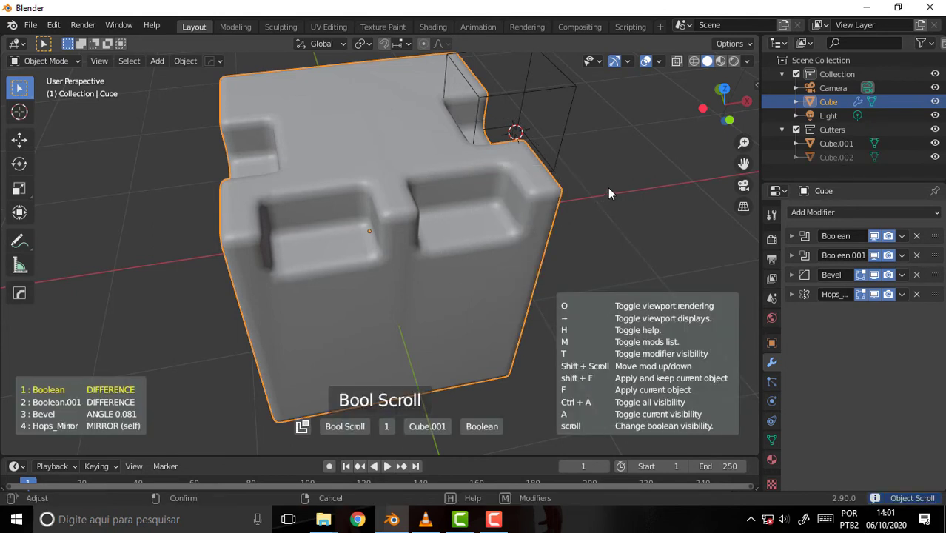
pyautogui.scroll(-1, 608, 187)
pyautogui.scroll(1, 608, 187)
pyautogui.scroll(-1, 608, 187)
pyautogui.scroll(1, 608, 187)
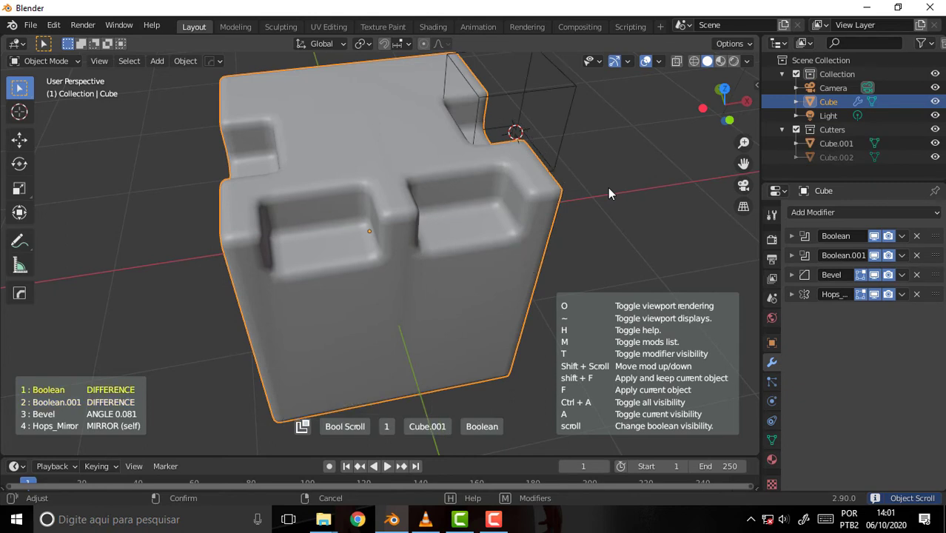
pyautogui.scroll(-1, 608, 192)
pyautogui.scroll(1, 608, 192)
pyautogui.scroll(-1, 608, 192)
pyautogui.scroll(1, 608, 192)
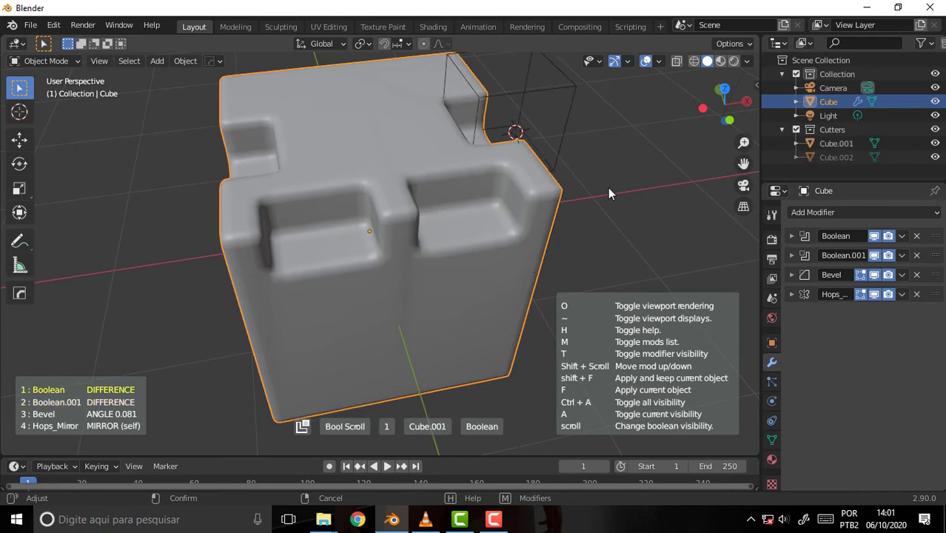
pyautogui.scroll(-1, 608, 187)
pyautogui.scroll(1, 607, 187)
pyautogui.scroll(-1, 606, 185)
pyautogui.scroll(1, 606, 186)
pyautogui.scroll(-1, 604, 183)
pyautogui.scroll(1, 604, 183)
pyautogui.scroll(-1, 629, 186)
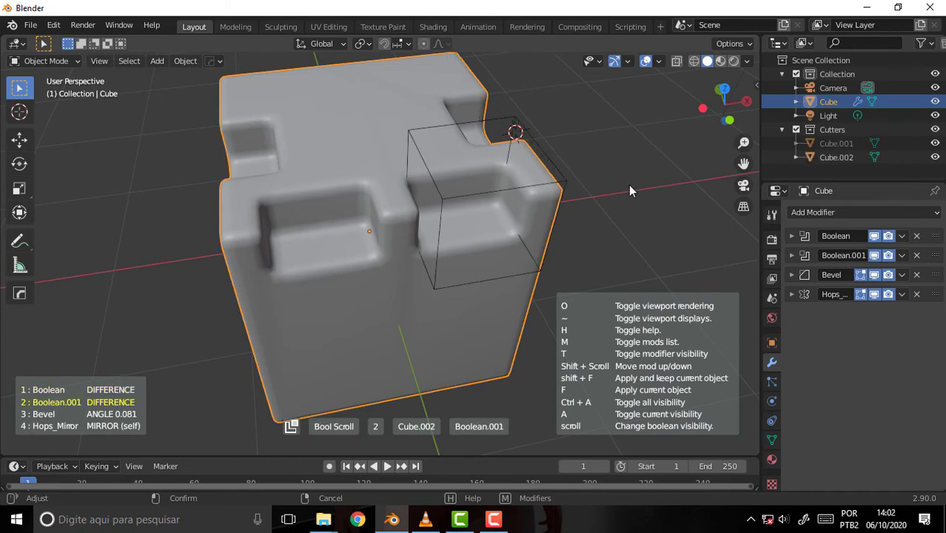
pyautogui.scroll(1, 629, 186)
pyautogui.scroll(-1, 629, 186)
pyautogui.scroll(1, 629, 186)
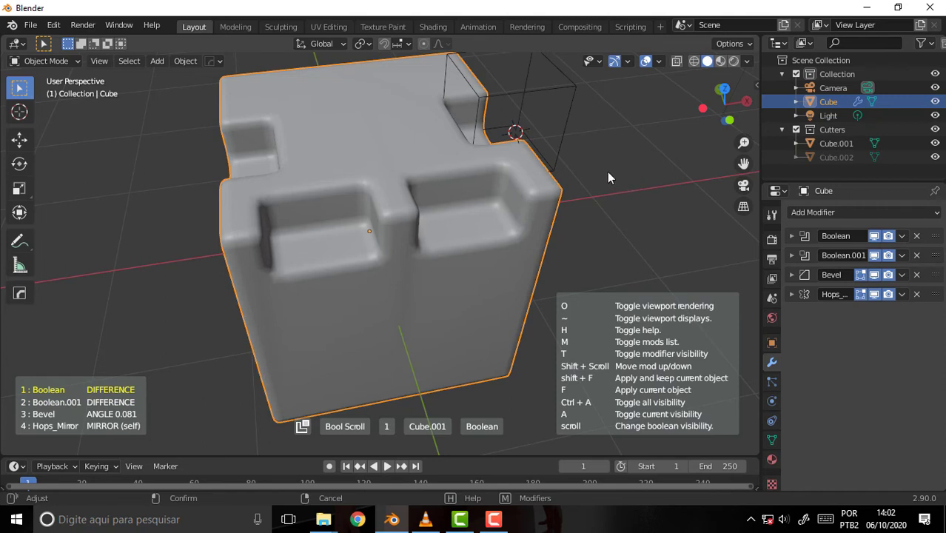
# - Exit Bool Scroll and start HardOps Modifier Scroll on the main Cube
pyautogui.click(578, 185)
pyautogui.press('q')
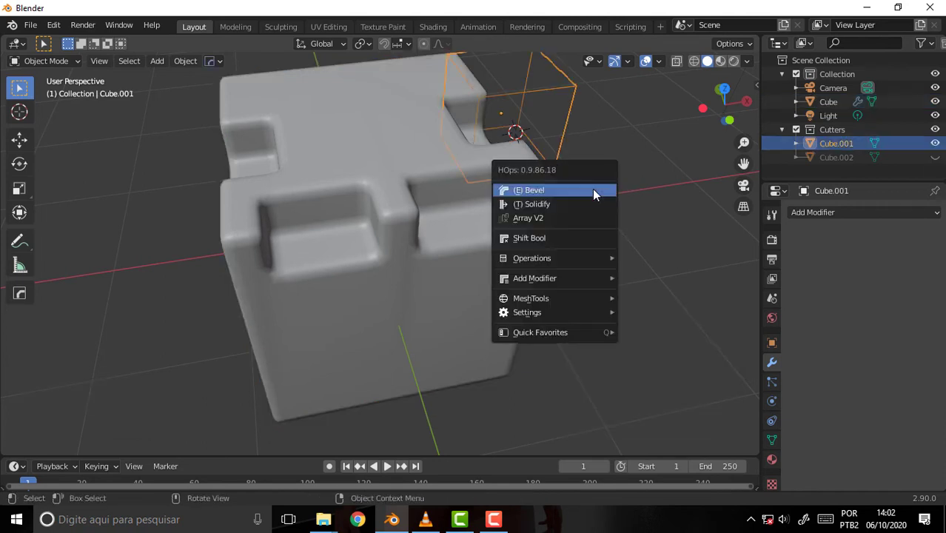
pyautogui.moveTo(533, 257)
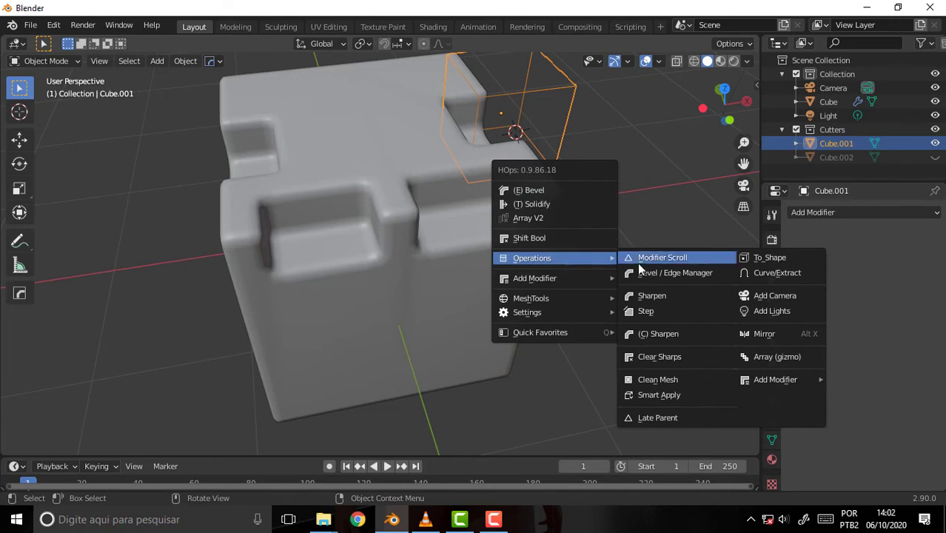
pyautogui.click(652, 258)
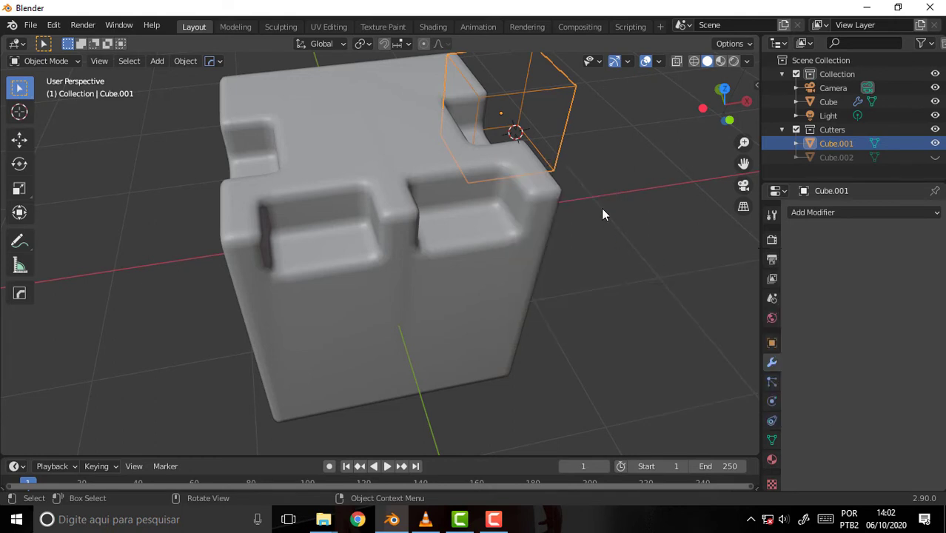
pyautogui.click(546, 200)
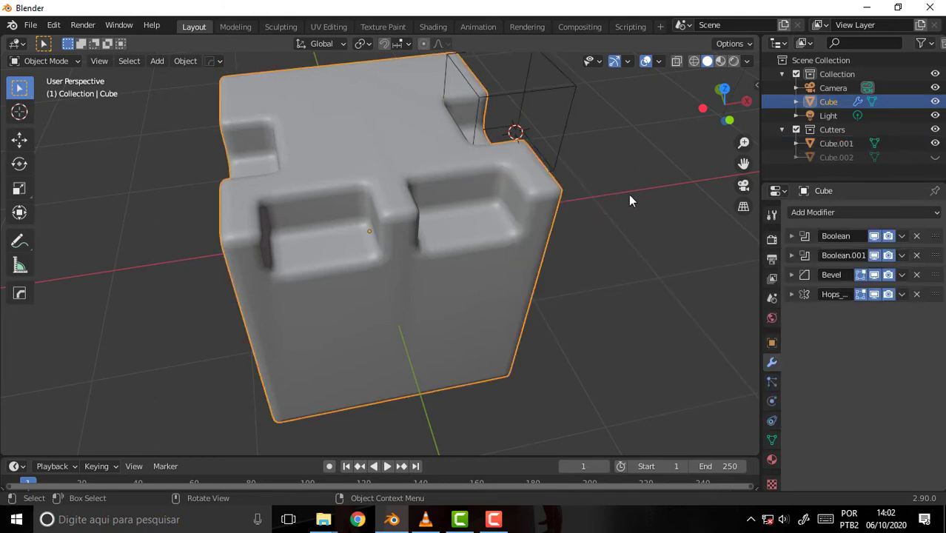
pyautogui.press('q')
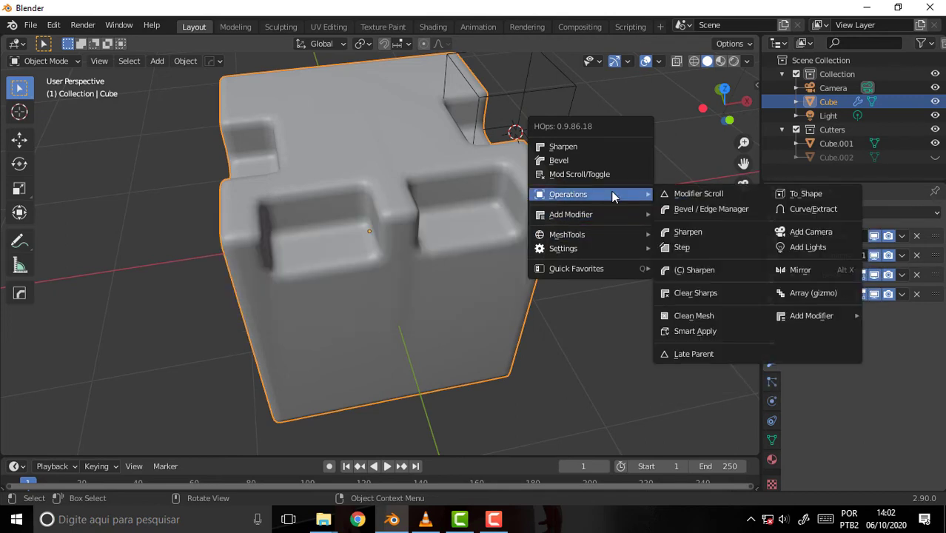
pyautogui.click(694, 199)
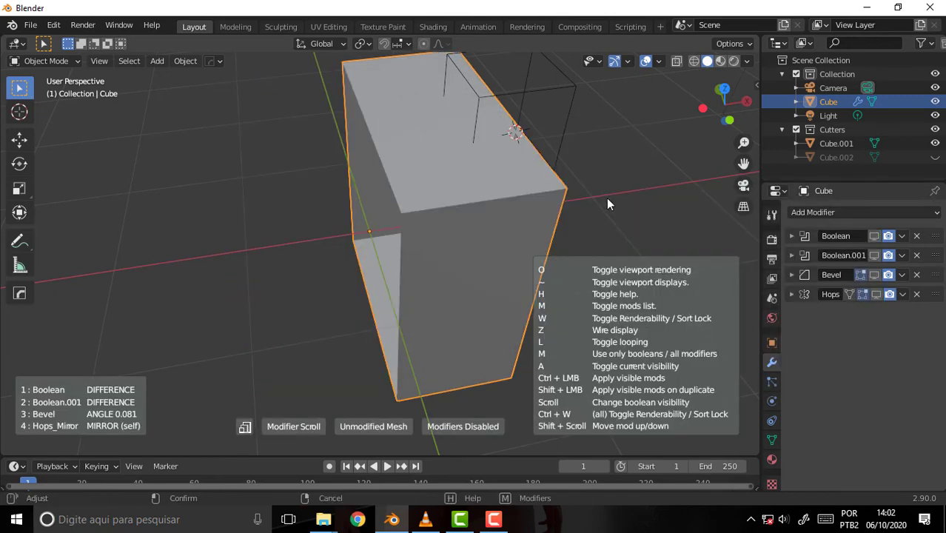
# - Scroll through the cube's modifiers from the unmodified mesh up to the full result
pyautogui.scroll(-2, 606, 198)
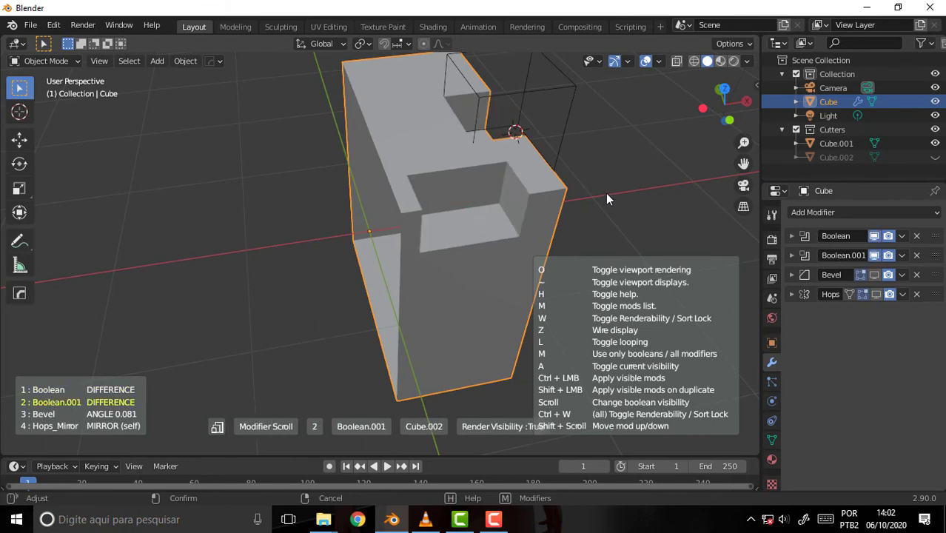
pyautogui.scroll(-1, 606, 193)
pyautogui.scroll(1, 606, 191)
pyautogui.scroll(1, 605, 191)
pyautogui.scroll(1, 605, 191)
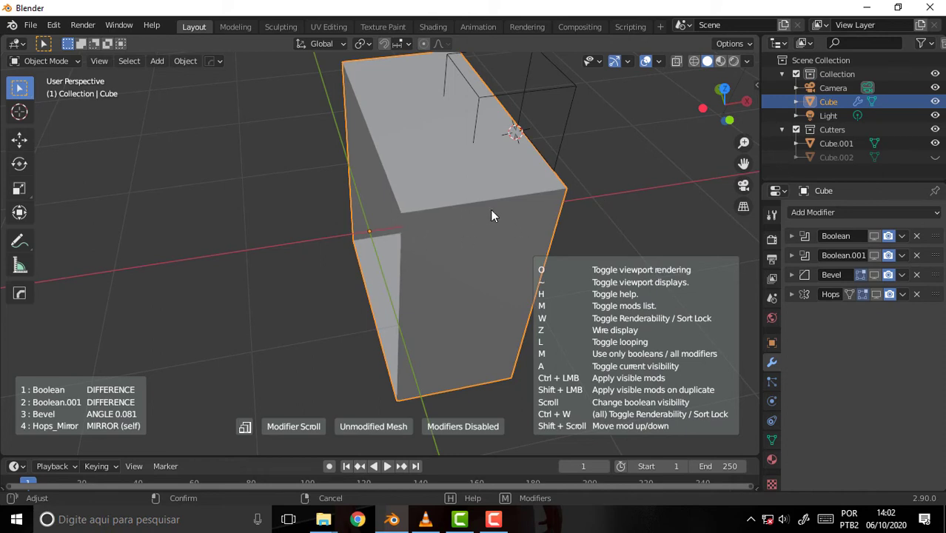
pyautogui.scroll(-1, 624, 171)
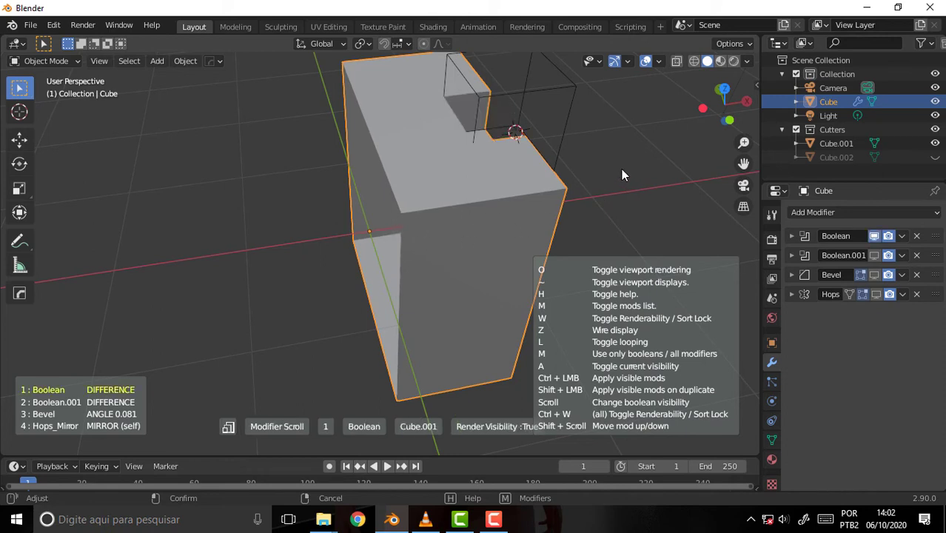
pyautogui.scroll(-1, 621, 174)
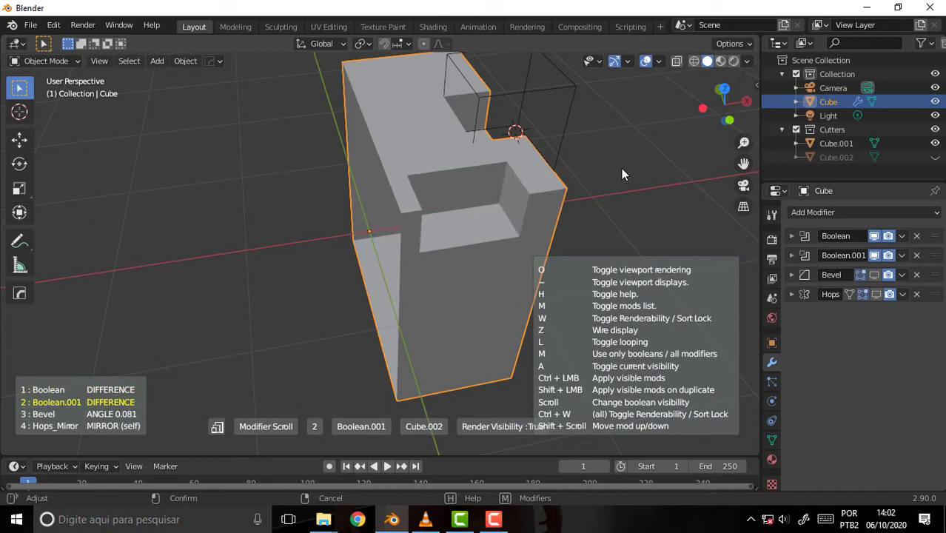
pyautogui.scroll(-1, 622, 174)
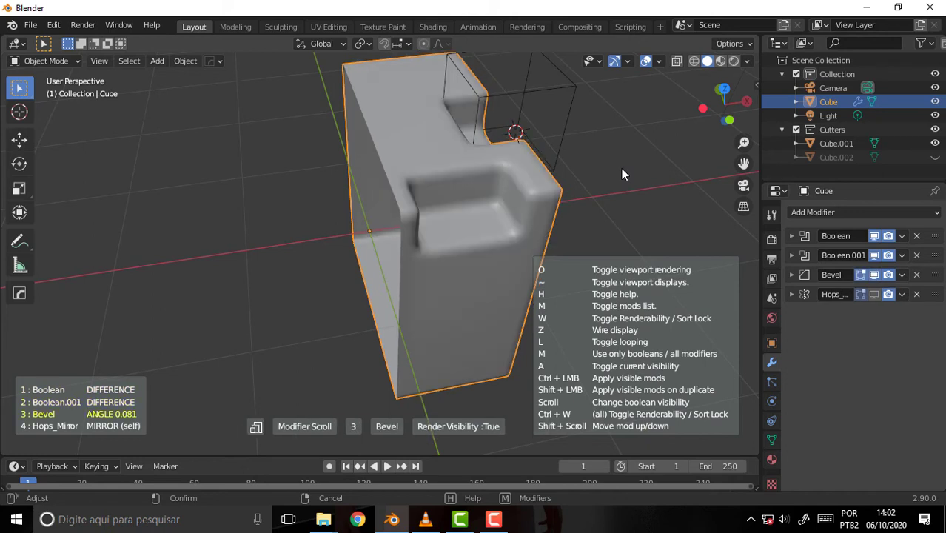
pyautogui.scroll(-1, 648, 175)
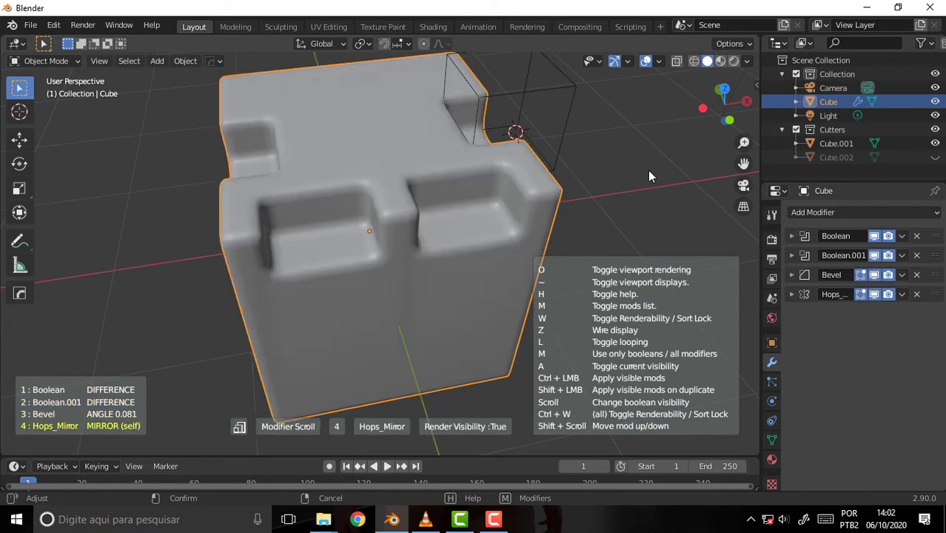
# - From a side angle, scroll back and forth through the boolean, bevel and mirror stages
pyautogui.moveTo(593, 151)
pyautogui.mouseDown(button='middle')
pyautogui.moveTo(375, 137)
pyautogui.moveTo(502, 145)
pyautogui.moveTo(578, 131)
pyautogui.moveTo(564, 134)
pyautogui.mouseUp(button='middle')
pyautogui.scroll(1, 563, 136)
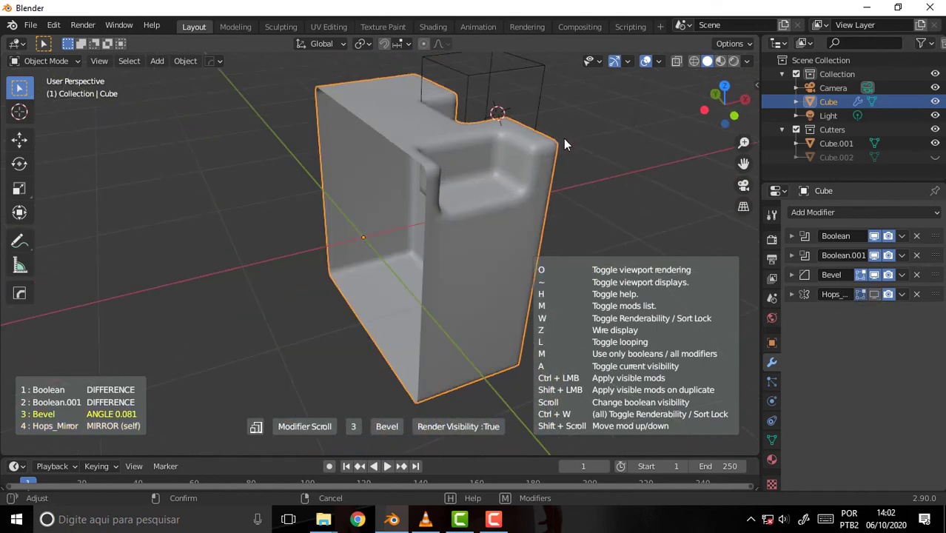
pyautogui.scroll(3, 565, 139)
pyautogui.scroll(-3, 564, 139)
pyautogui.scroll(-1, 564, 138)
pyautogui.scroll(1, 563, 138)
pyautogui.scroll(3, 563, 138)
pyautogui.scroll(-3, 563, 137)
pyautogui.scroll(-1, 562, 138)
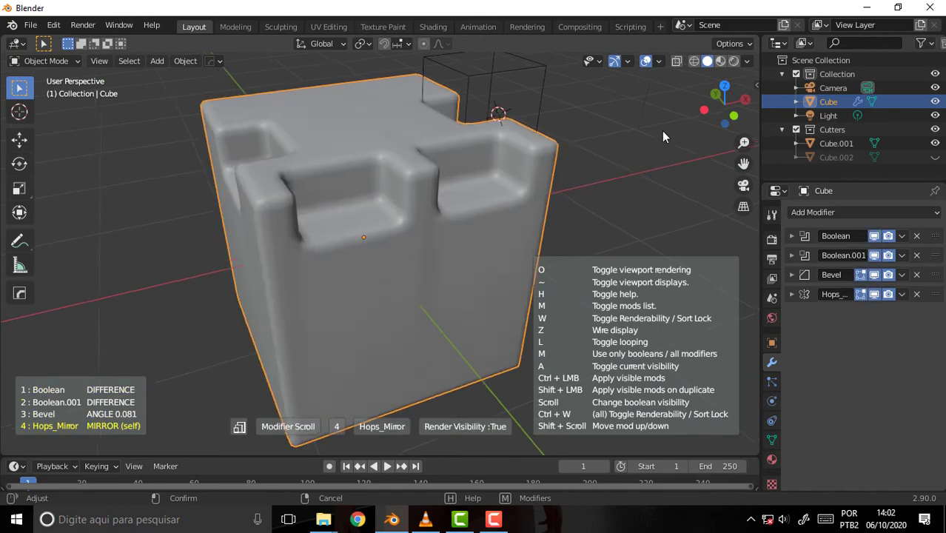
pyautogui.moveTo(662, 130)
pyautogui.mouseDown(button='middle')
pyautogui.moveTo(496, 155)
pyautogui.moveTo(591, 156)
pyautogui.mouseUp(button='middle')
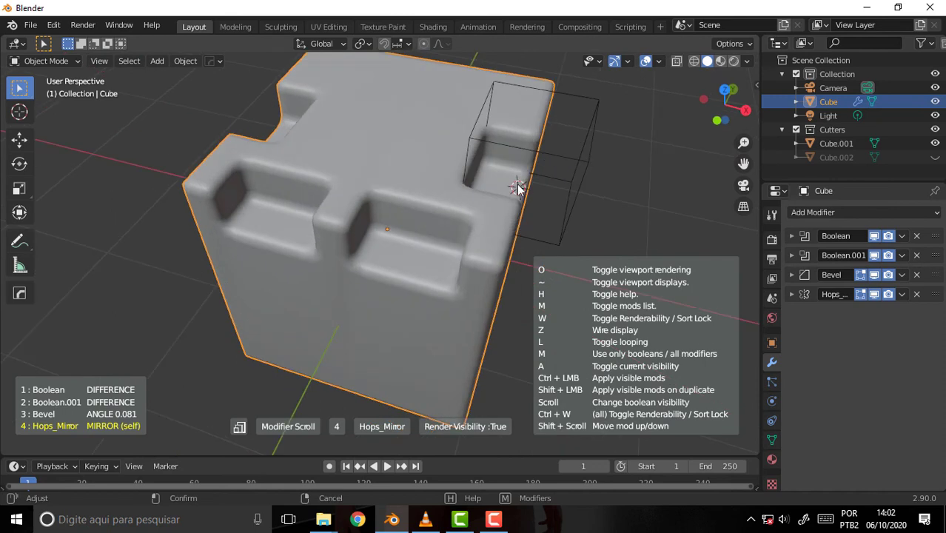
pyautogui.scroll(1, 574, 164)
pyautogui.scroll(-1, 578, 166)
pyautogui.click(716, 132)
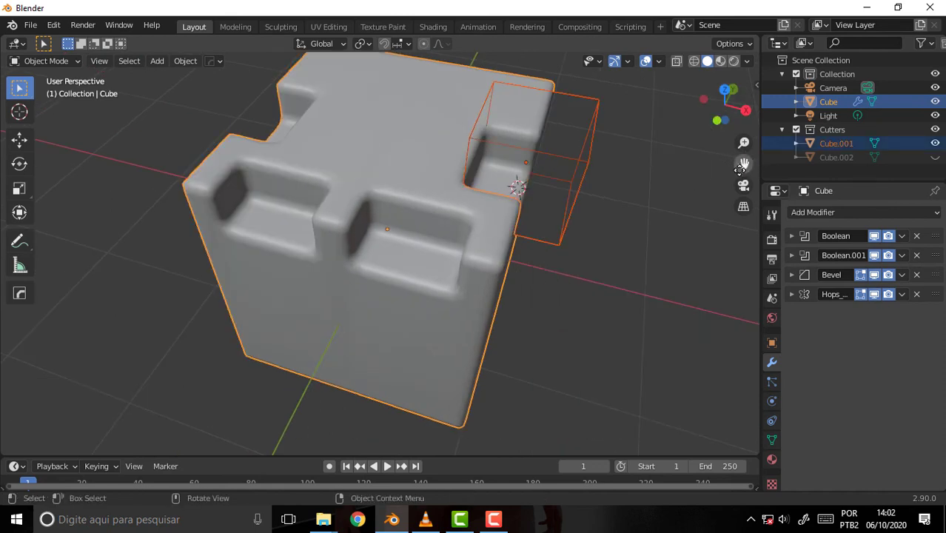
pyautogui.click(460, 290)
pyautogui.moveTo(588, 250)
pyautogui.mouseDown(button='middle')
pyautogui.moveTo(713, 209)
pyautogui.moveTo(679, 211)
pyautogui.mouseUp(button='middle')
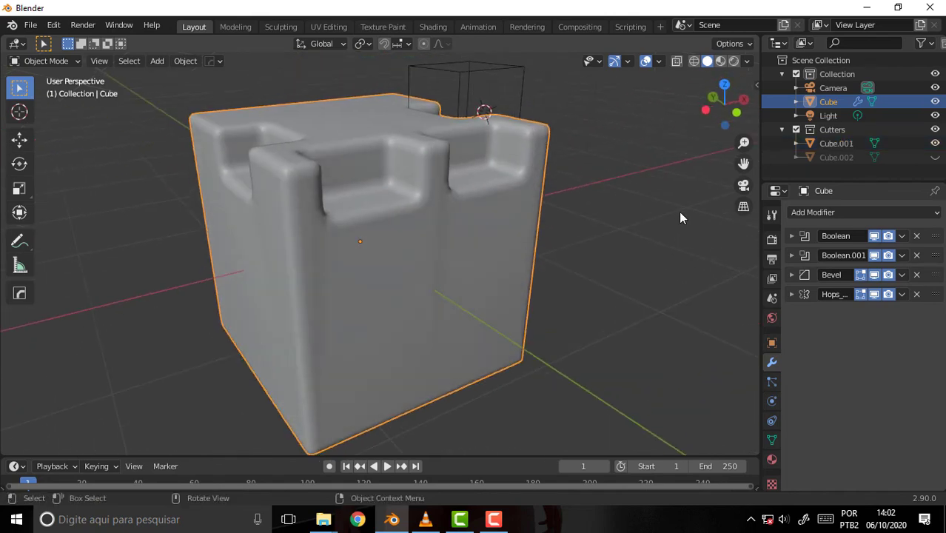
pyautogui.moveTo(566, 215); pyautogui.dragTo(575, 220, button='middle')
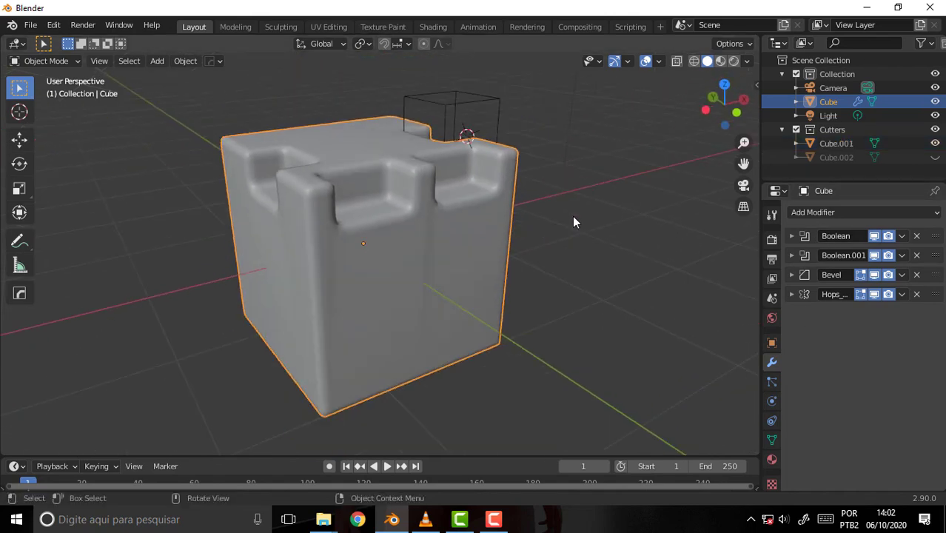
pyautogui.moveTo(574, 185)
pyautogui.mouseDown(button='middle')
pyautogui.moveTo(553, 254)
pyautogui.moveTo(543, 205)
pyautogui.mouseUp(button='middle')
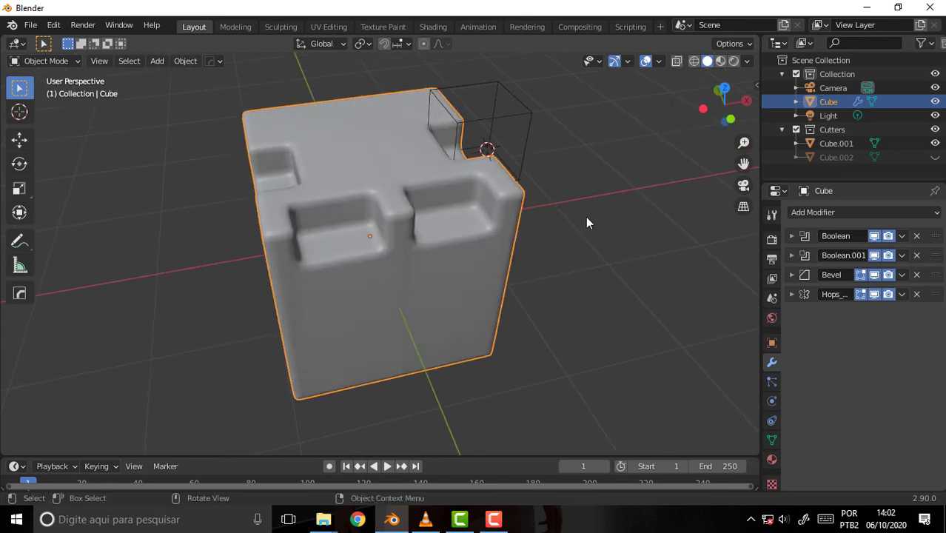
pyautogui.press('q')
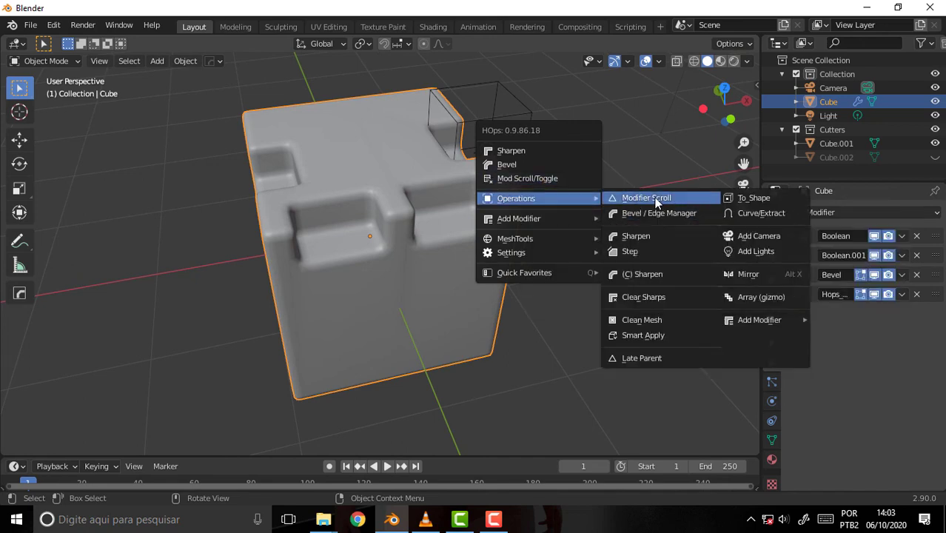
pyautogui.click(636, 198)
pyautogui.scroll(1, 551, 207)
pyautogui.scroll(1, 553, 208)
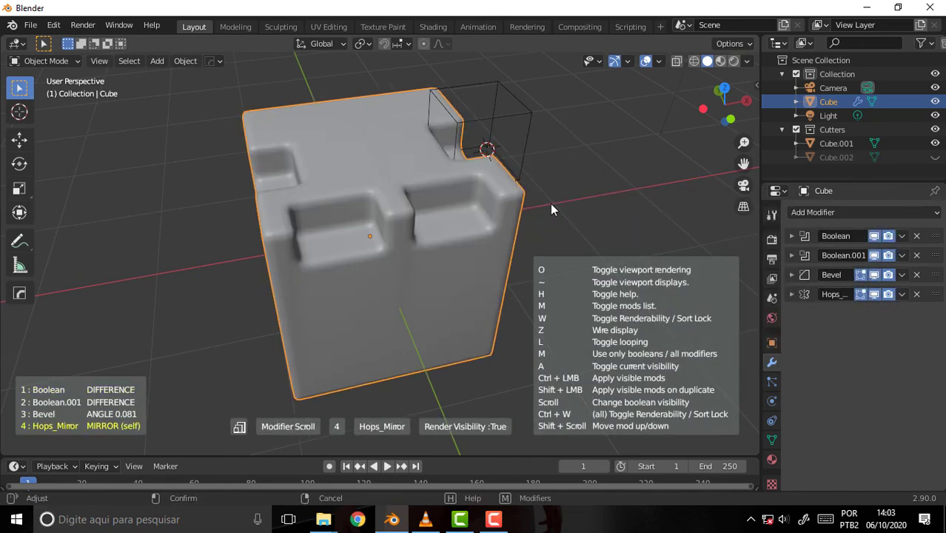